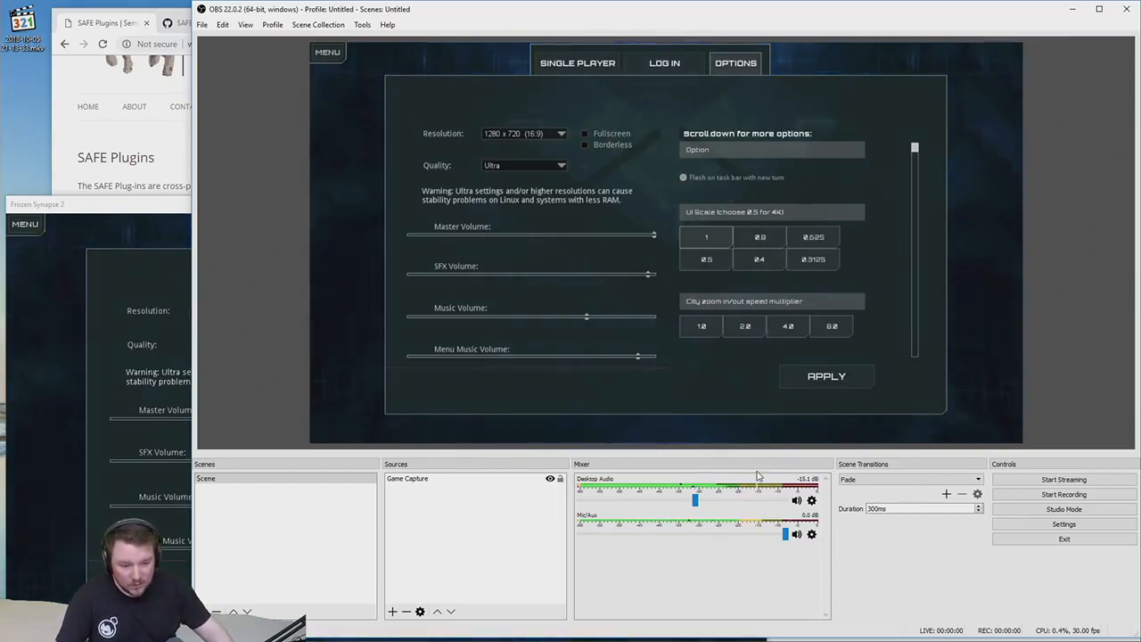
Try a Desktop Audio level of -18.6 dB in the mixer and raise it back to 0.0 dB
{"action": "mouse_move", "coordinate": [696, 505]}
{"action": "left_mouse_down"}
{"action": "mouse_move", "coordinate": [781, 508]}
{"action": "mouse_move", "coordinate": [682, 506]}
{"action": "left_mouse_up"}
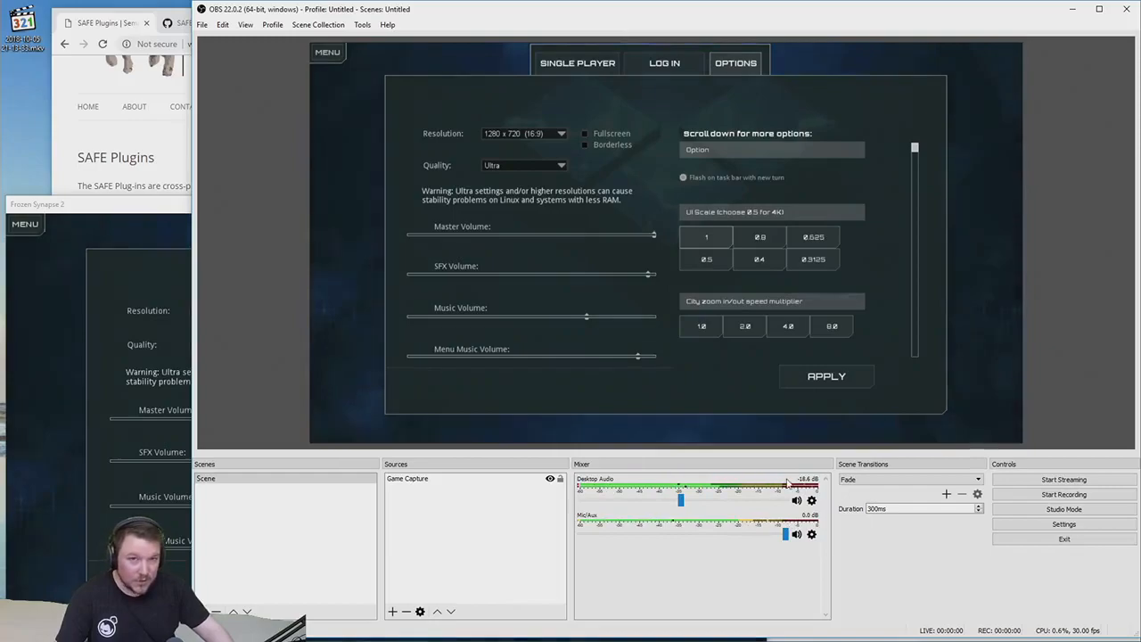
{"action": "left_click_drag", "start_coordinate": [680, 500], "coordinate": [796, 505]}
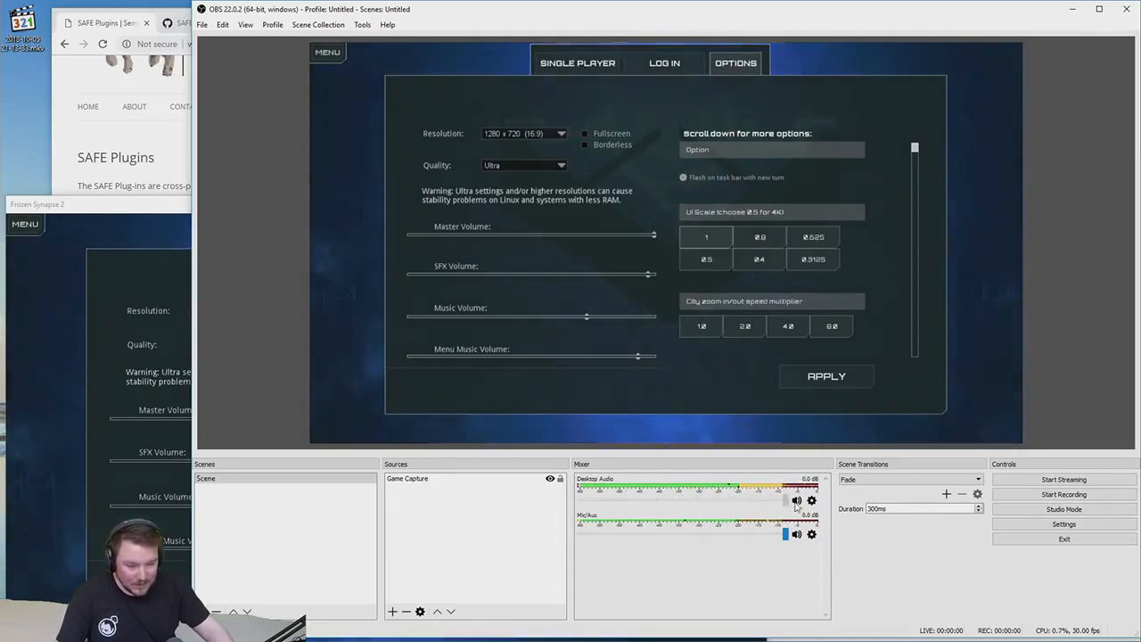
{"action": "left_click_drag", "start_coordinate": [663, 544], "coordinate": [809, 544]}
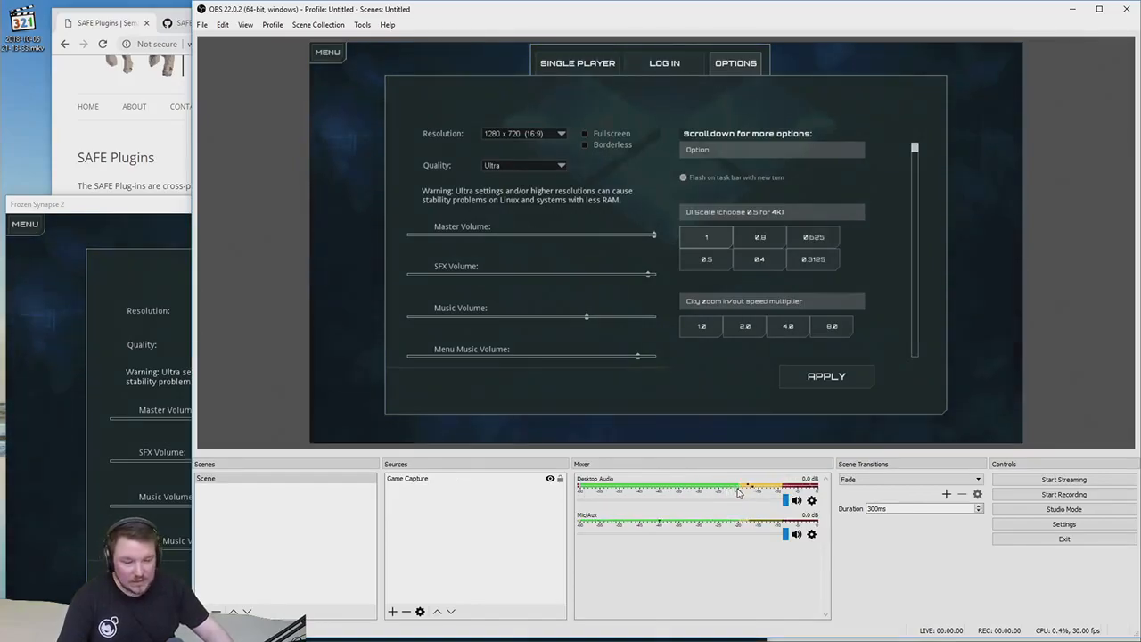
Try several lower Desktop Audio levels, including -16.1, -12.9 and -7.2 dB, and finish at -17.5 dB
{"action": "left_click_drag", "start_coordinate": [784, 501], "coordinate": [753, 505]}
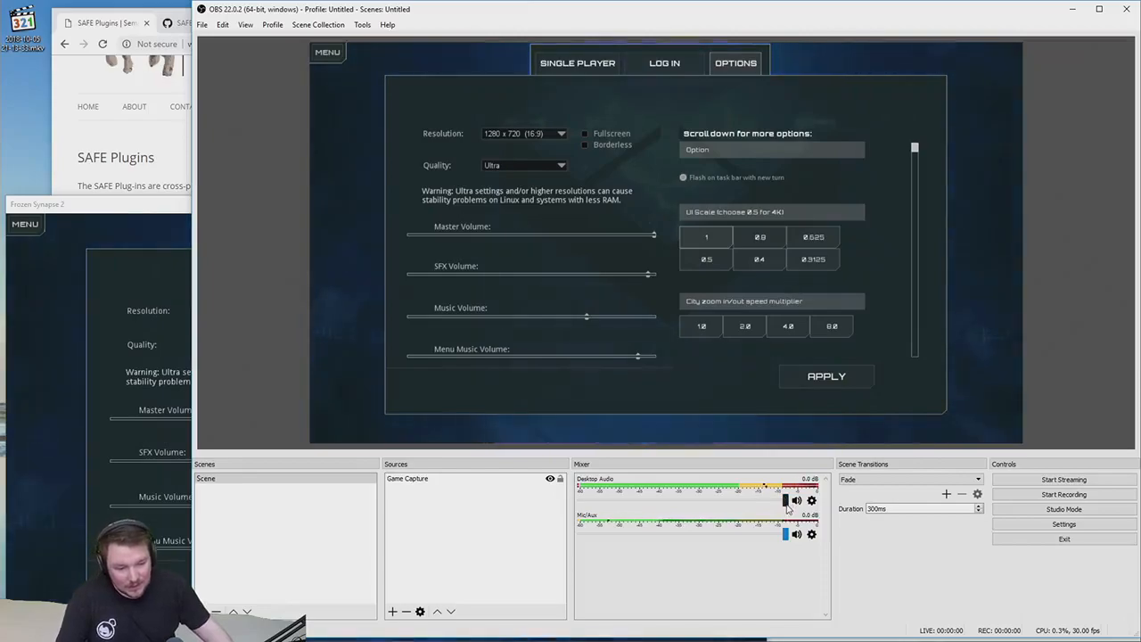
{"action": "left_click_drag", "start_coordinate": [785, 503], "coordinate": [692, 495]}
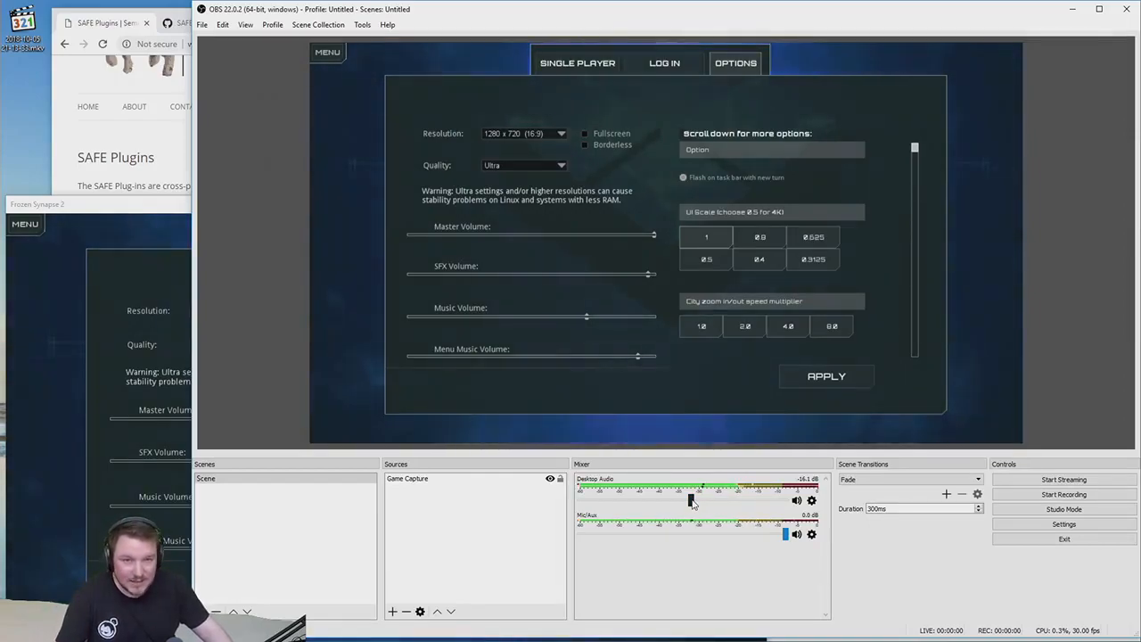
{"action": "left_click_drag", "start_coordinate": [692, 502], "coordinate": [695, 503]}
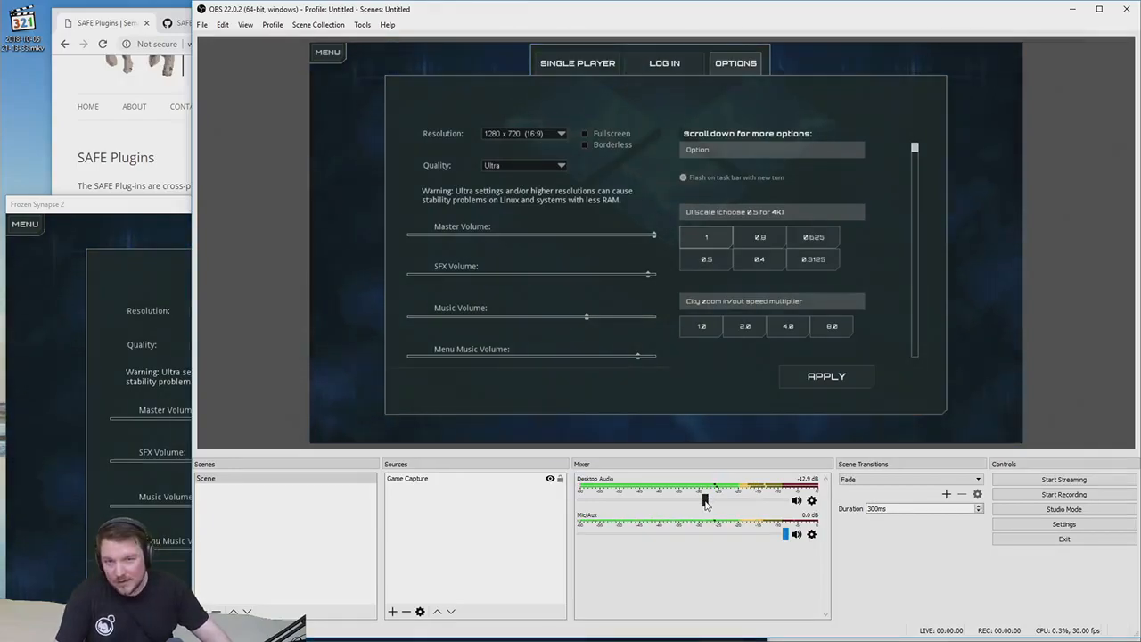
{"action": "left_click_drag", "start_coordinate": [704, 501], "coordinate": [735, 503]}
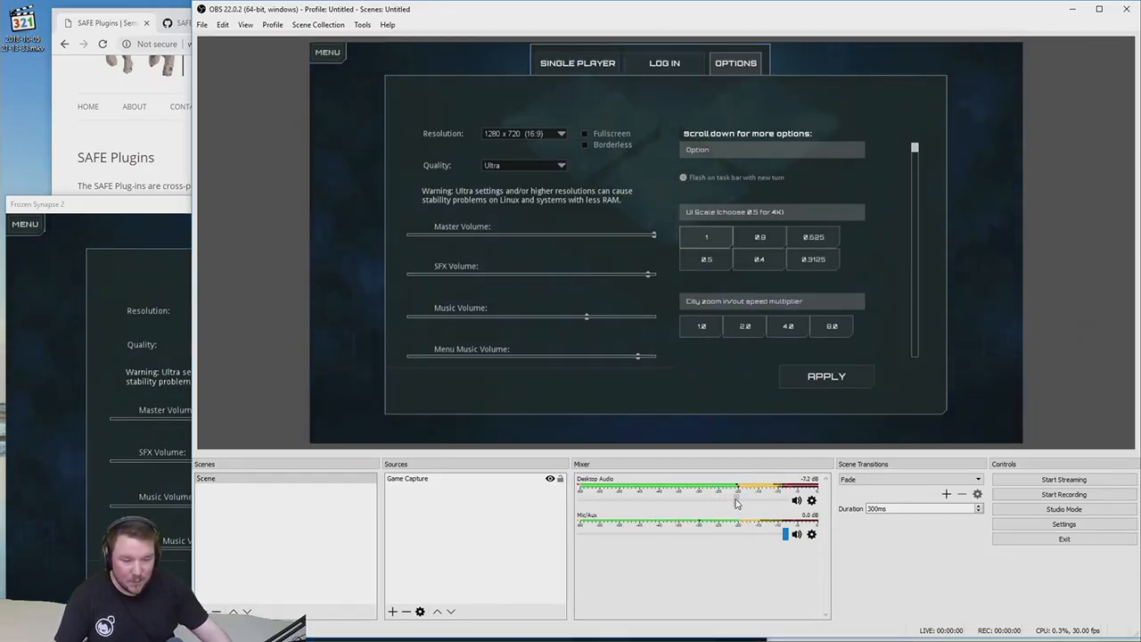
{"action": "left_click_drag", "start_coordinate": [736, 504], "coordinate": [699, 497]}
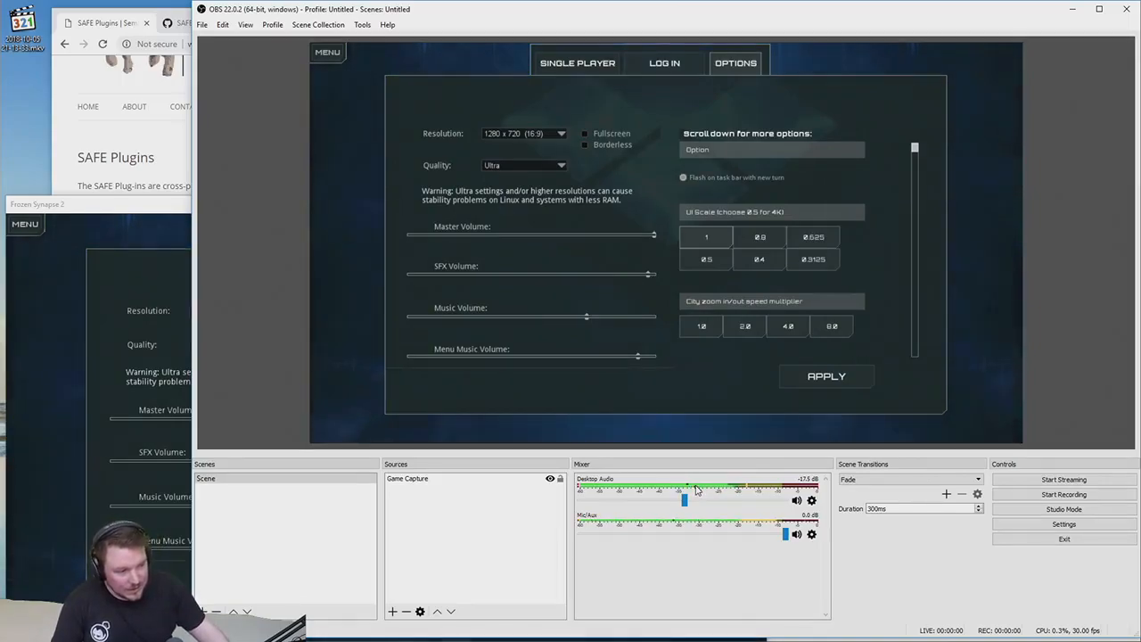
Raise Desktop Audio to 0.0 dB and record a test clip a few seconds long
{"action": "left_click_drag", "start_coordinate": [684, 499], "coordinate": [786, 502]}
{"action": "left_click", "coordinate": [1037, 494]}
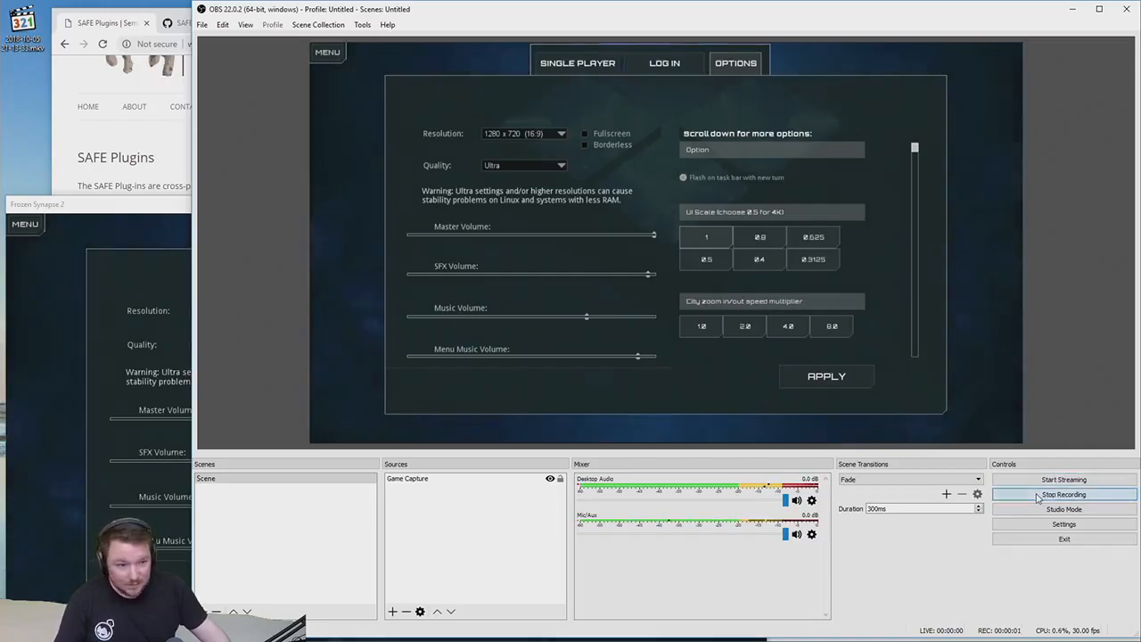
{"action": "left_click", "coordinate": [1038, 497]}
Play back the new test recording in the media player to judge the audio balance, and close the player
{"action": "left_click", "coordinate": [40, 100]}
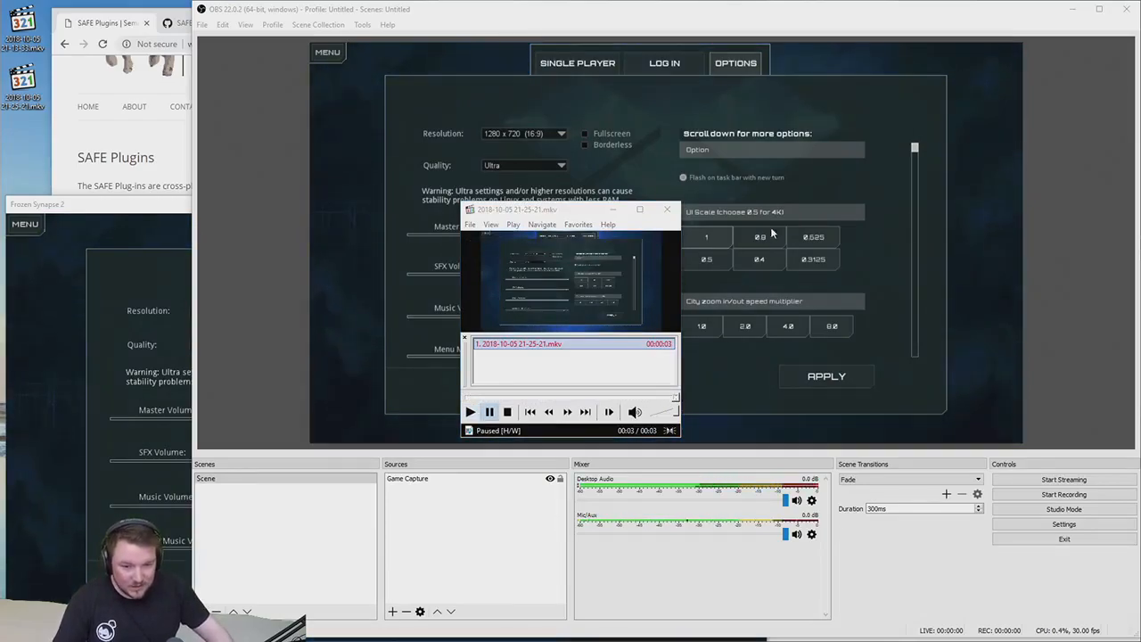
{"action": "left_click", "coordinate": [581, 285]}
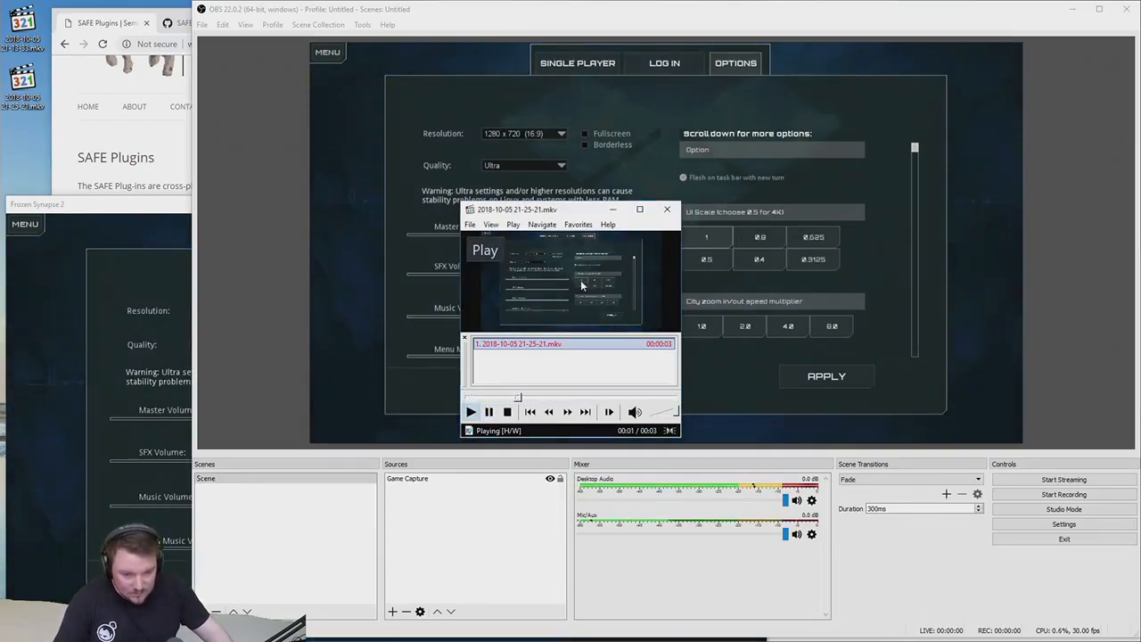
{"action": "left_click", "coordinate": [581, 285]}
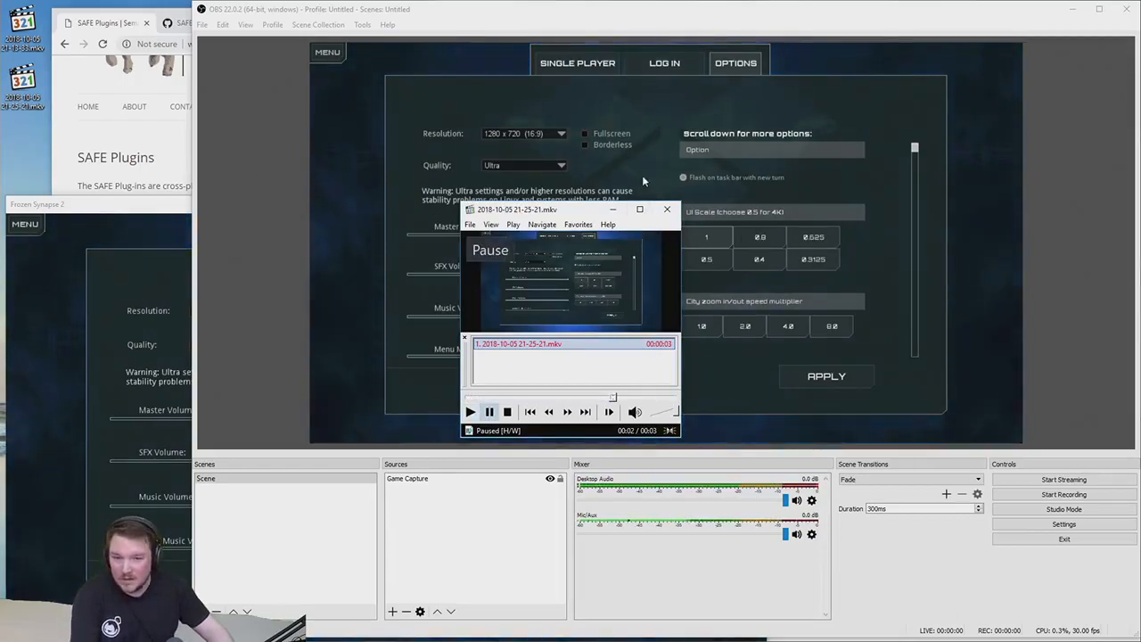
{"action": "left_click", "coordinate": [667, 209]}
Permanently delete both test recordings from the desktop
{"action": "left_click_drag", "start_coordinate": [18, 147], "coordinate": [41, 30]}
{"action": "key", "text": "shift+Delete"}
{"action": "key", "text": "Return"}
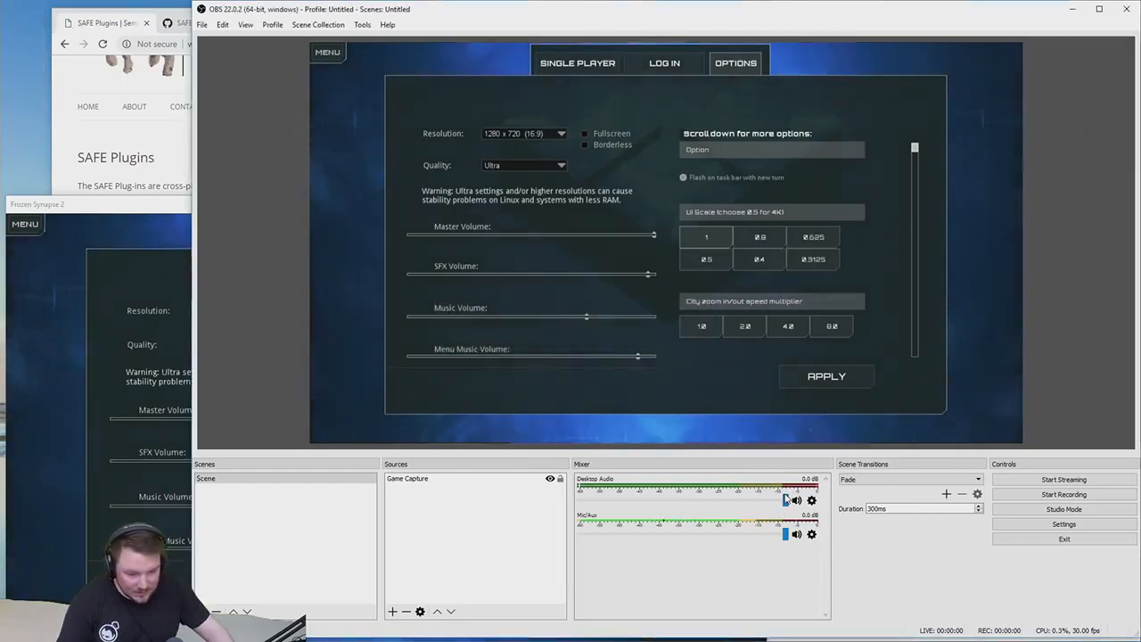
Lower Desktop Audio to -15.6 dB and record another test clip a few seconds long
{"action": "left_click_drag", "start_coordinate": [785, 502], "coordinate": [760, 502]}
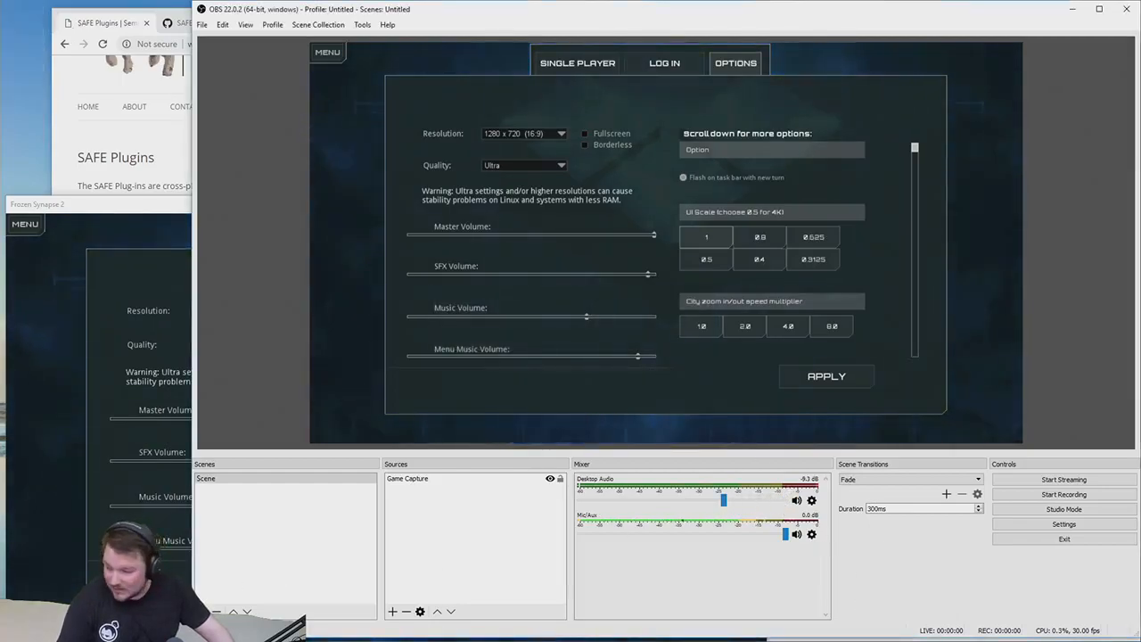
{"action": "left_click", "coordinate": [722, 502]}
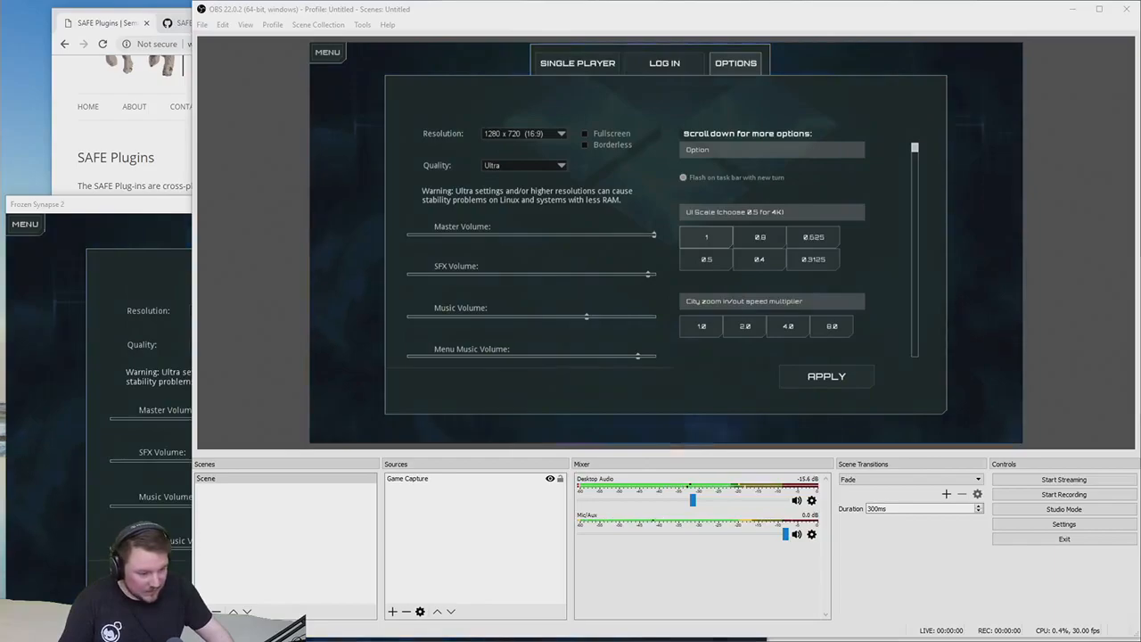
{"action": "left_click", "coordinate": [1048, 495]}
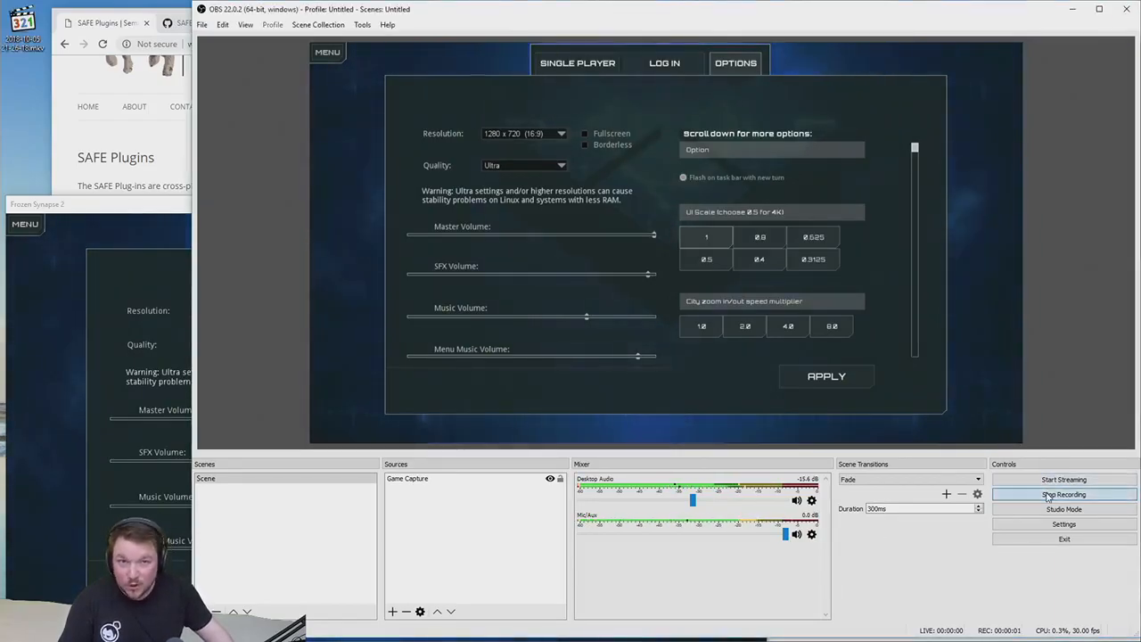
{"action": "left_click", "coordinate": [1048, 496]}
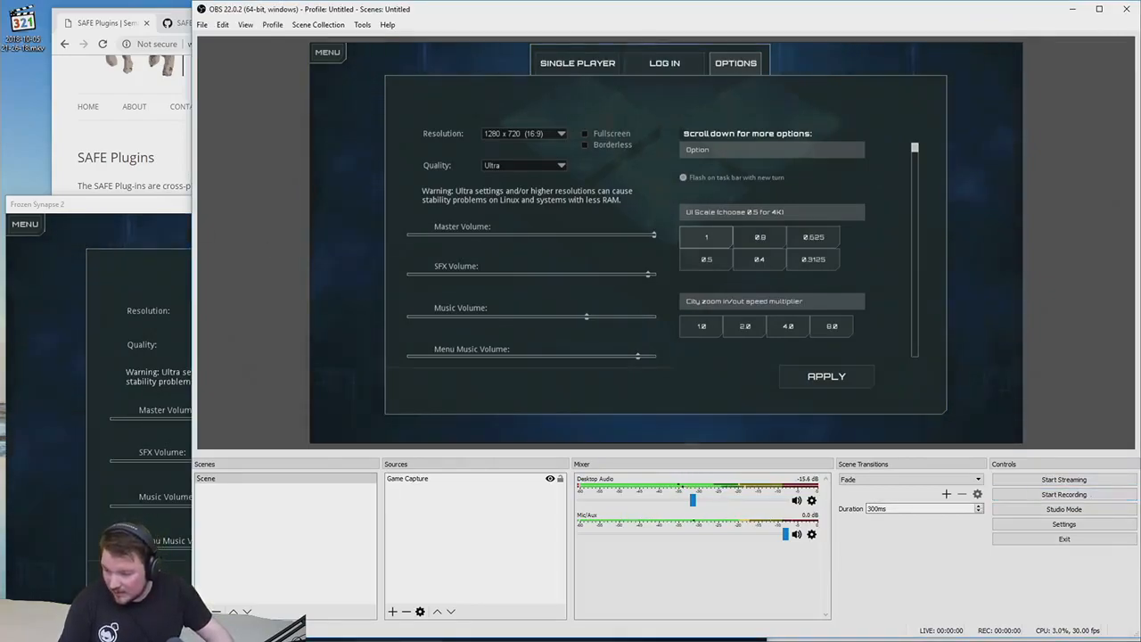
Play back the second test recording to check the voice against the game audio, and close the player
{"action": "double_click", "coordinate": [20, 25]}
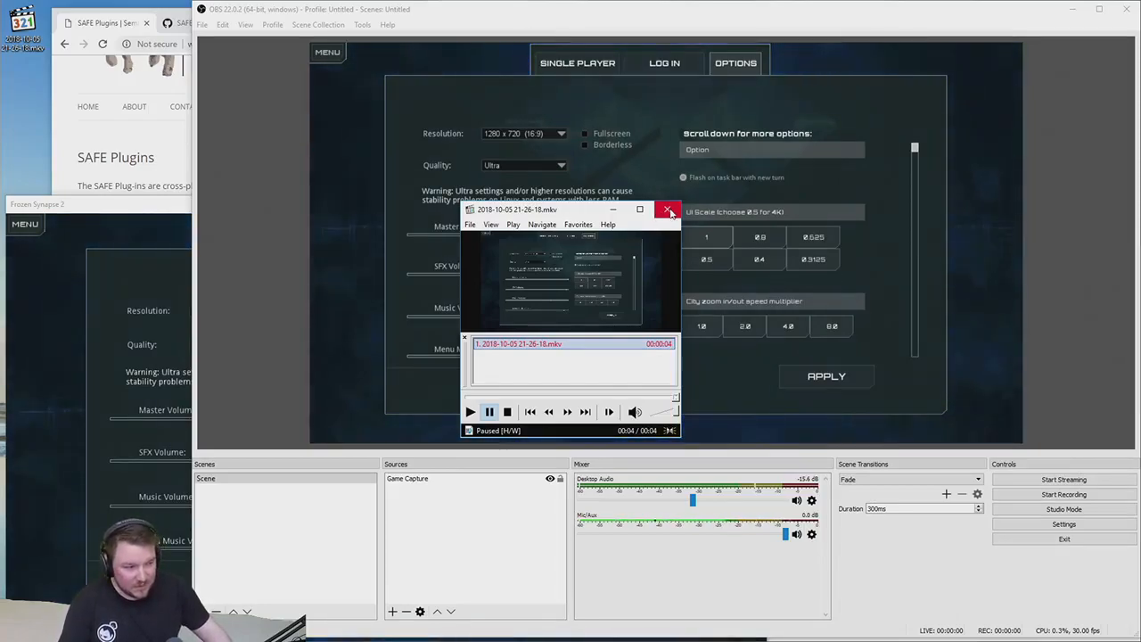
{"action": "left_click", "coordinate": [668, 210]}
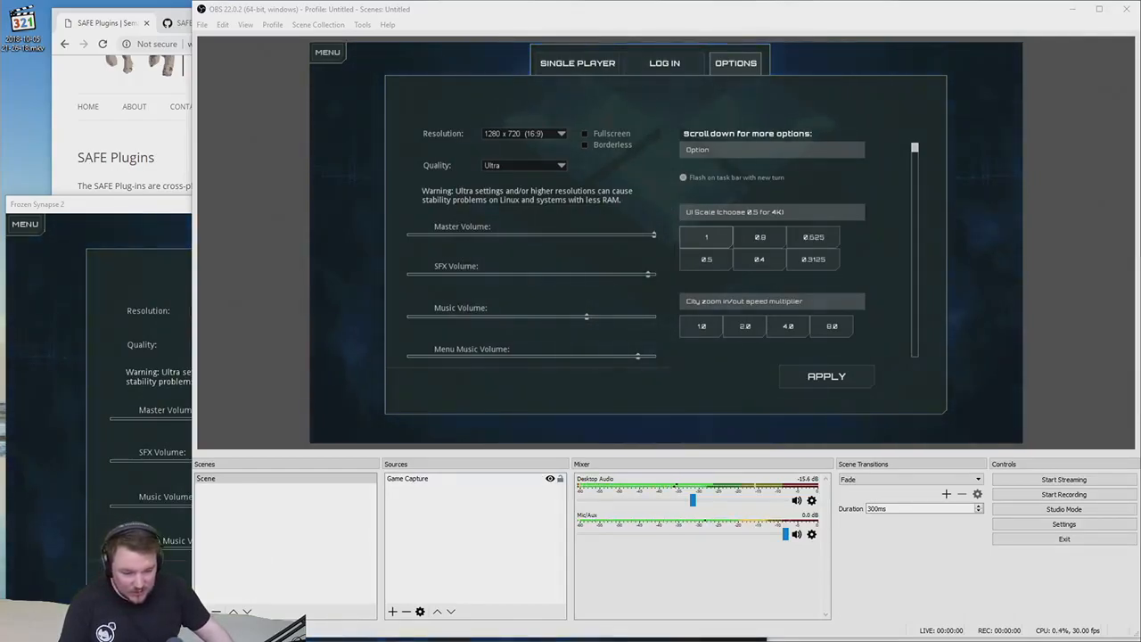
Examine the Desktop Audio monitoring choices in Advanced Audio Properties, keep Monitor Off, and close the dialog
{"action": "right_click", "coordinate": [618, 518]}
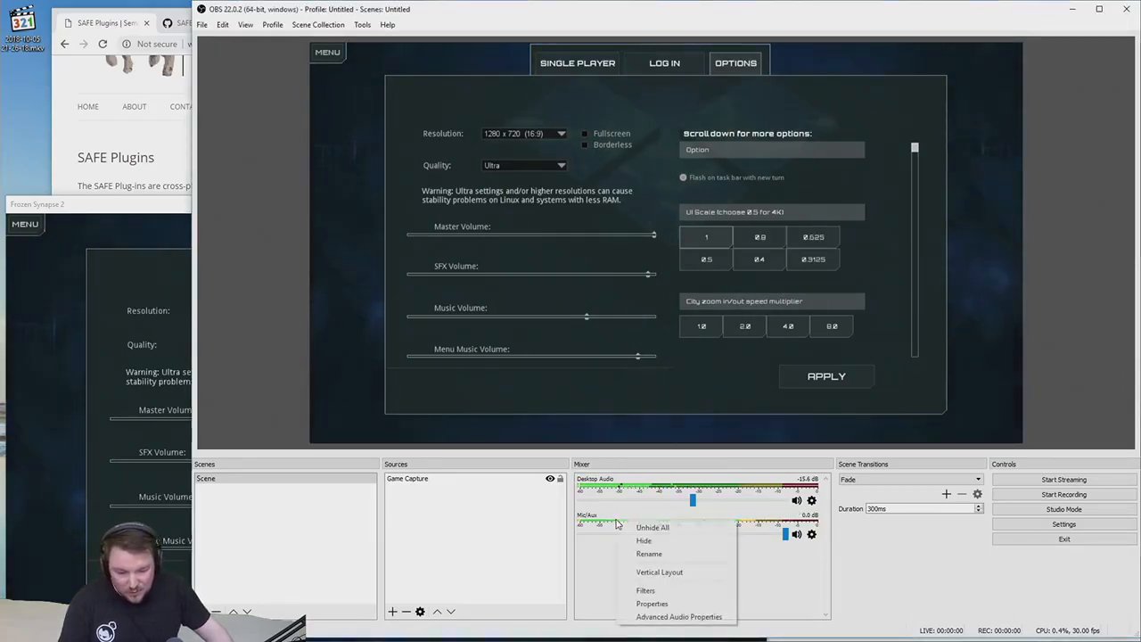
{"action": "left_click", "coordinate": [664, 617]}
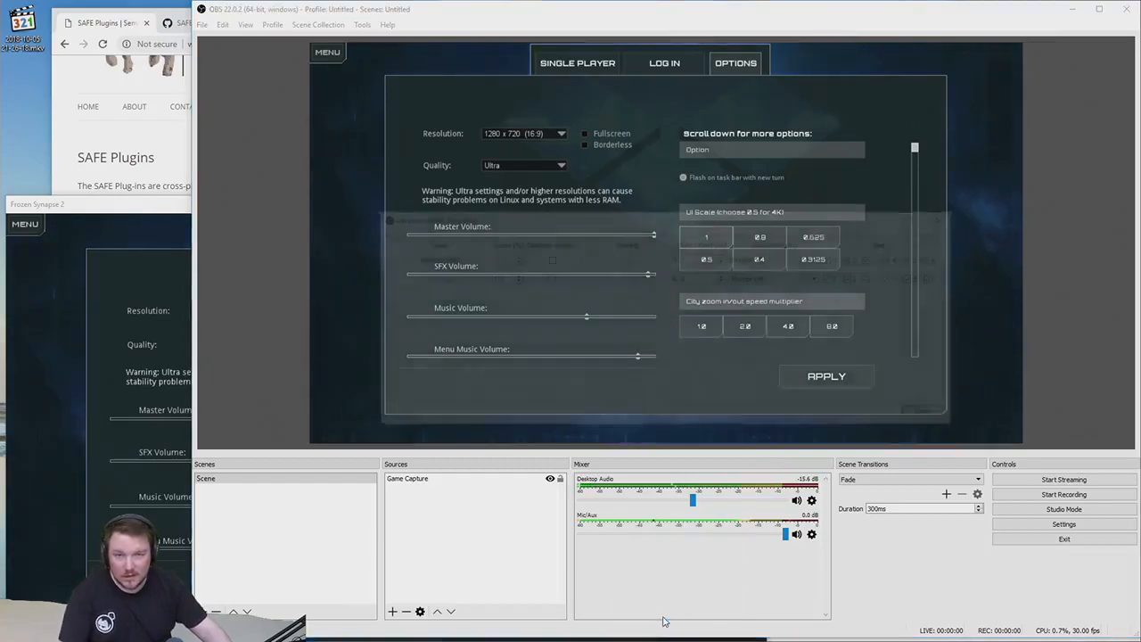
{"action": "left_click", "coordinate": [772, 259]}
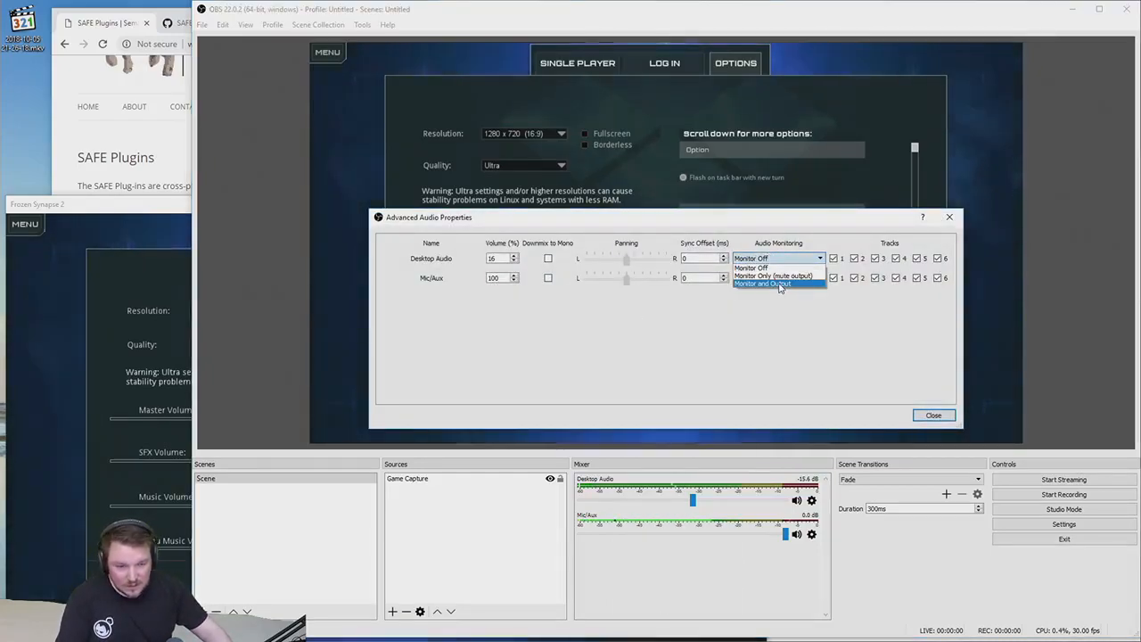
{"action": "left_click", "coordinate": [781, 267]}
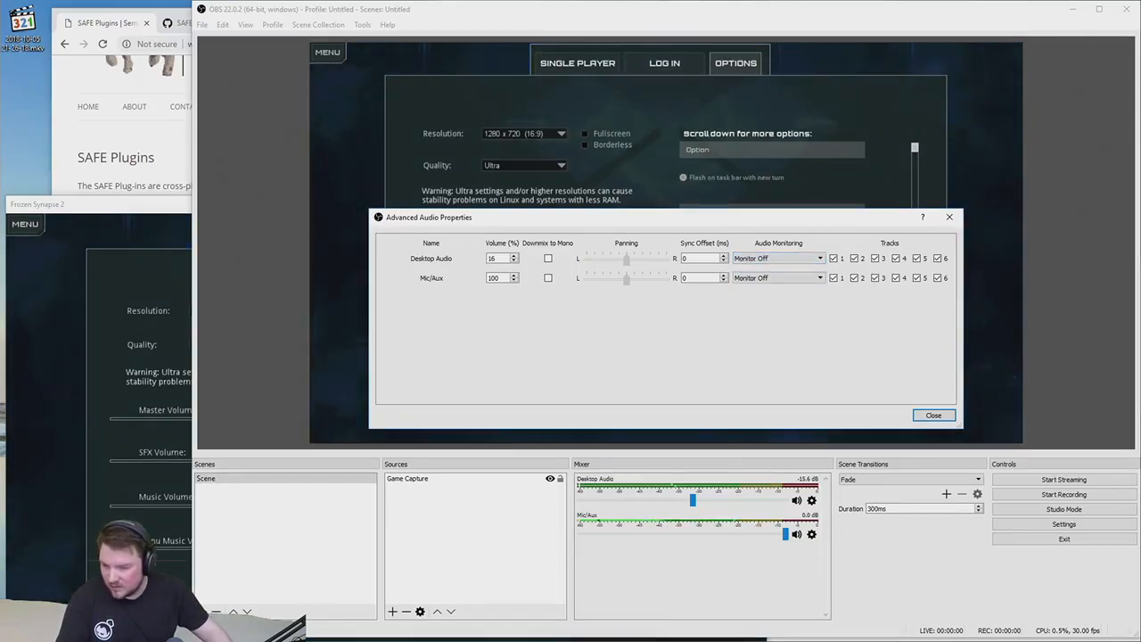
{"action": "left_click", "coordinate": [936, 415]}
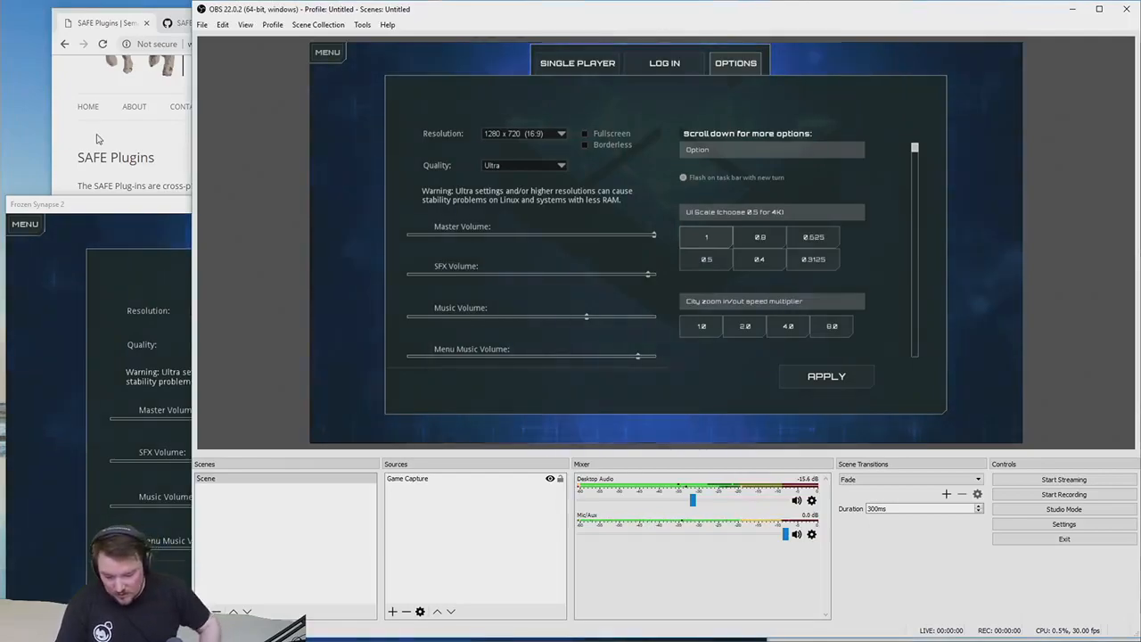
Switch to the Windows Sound settings, inspect the Jabra SPEAK 510 USB microphone's recording level, and close the dialogs
{"action": "key", "text": "alt+Tab"}
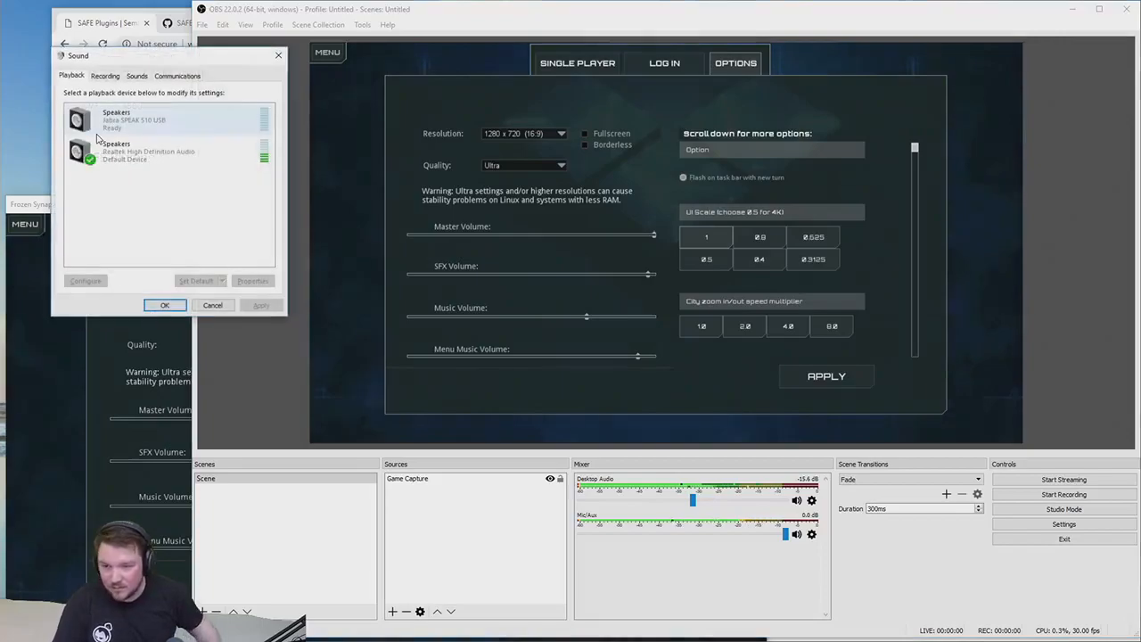
{"action": "left_click", "coordinate": [105, 77]}
{"action": "right_click", "coordinate": [130, 119]}
{"action": "left_click", "coordinate": [200, 188]}
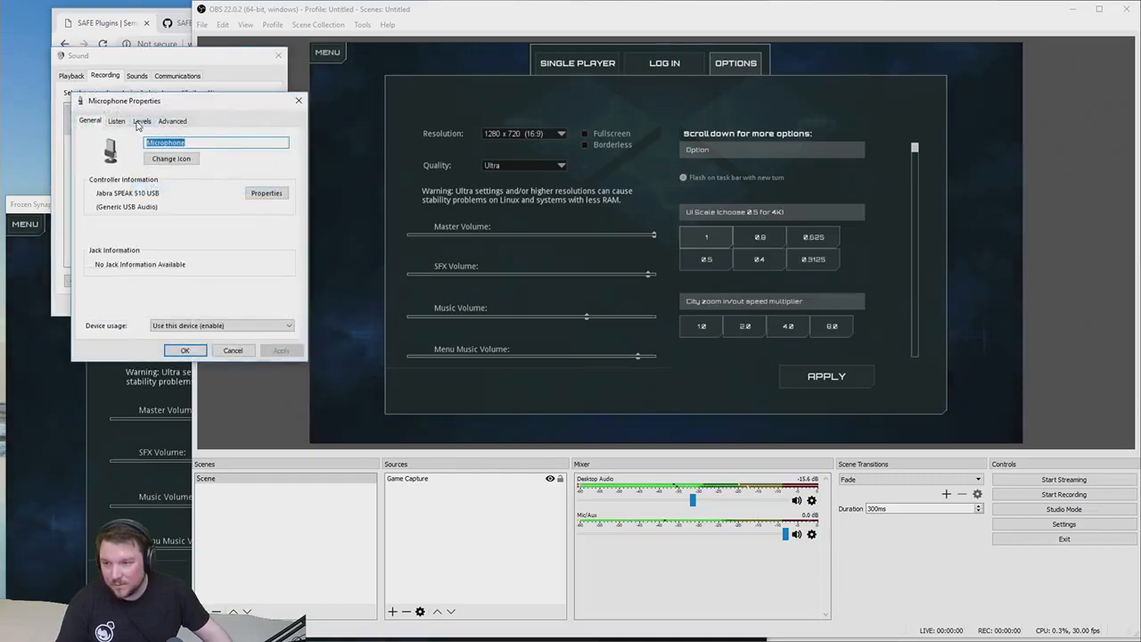
{"action": "left_click", "coordinate": [142, 122]}
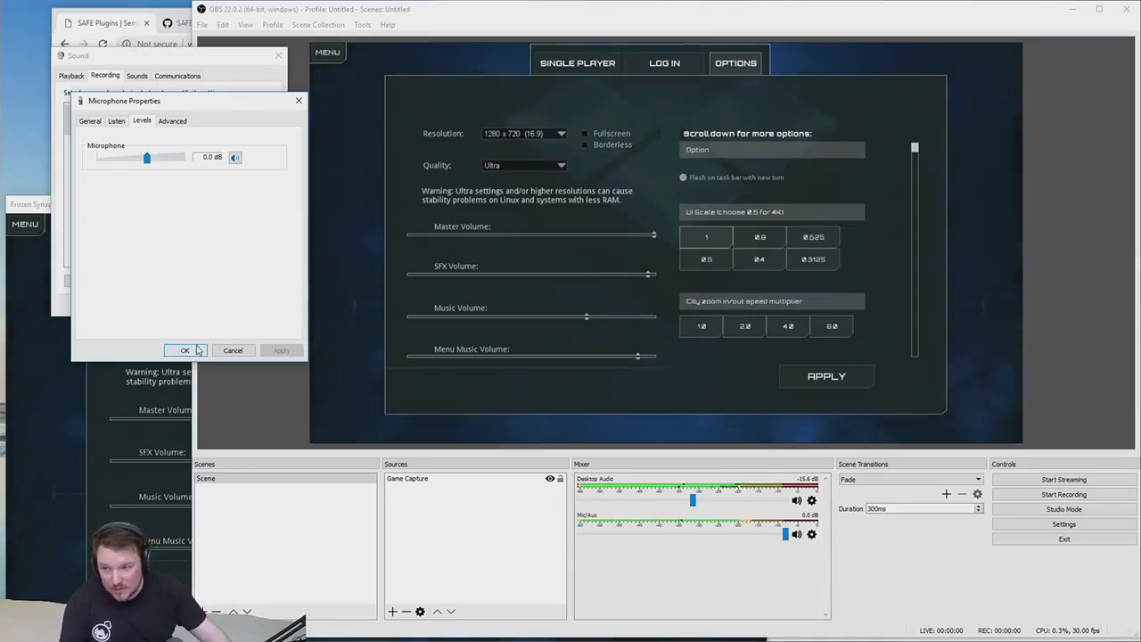
{"action": "left_click", "coordinate": [196, 350]}
{"action": "left_click", "coordinate": [165, 306]}
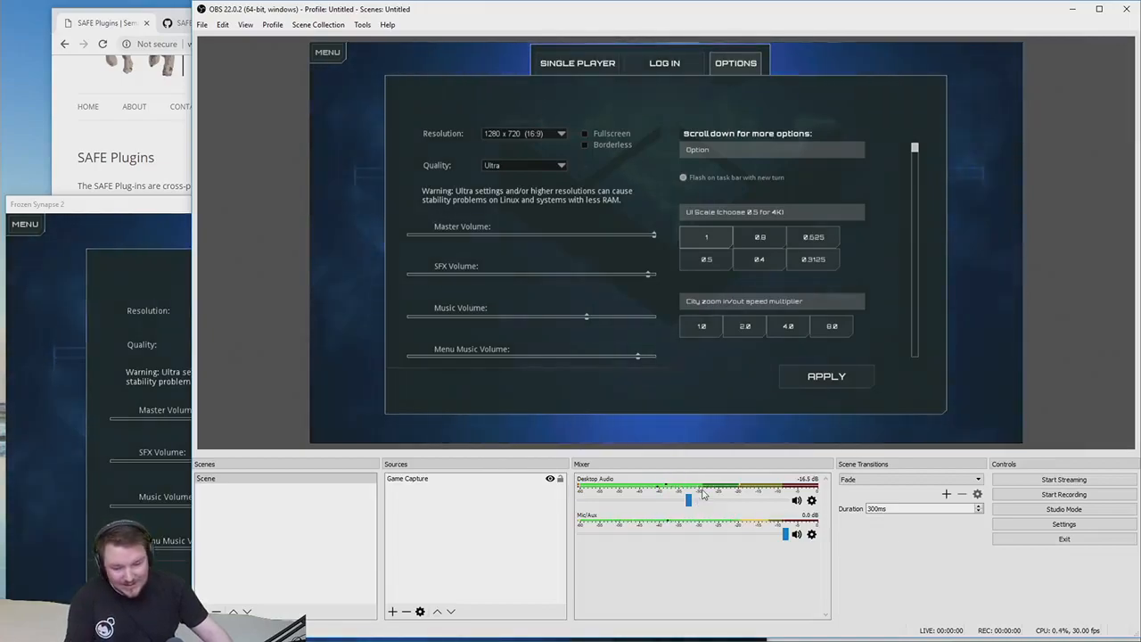
Open the audio filters for the Mic/Aux source and move their window clear of the microphone's level meter
{"action": "right_click", "coordinate": [614, 522]}
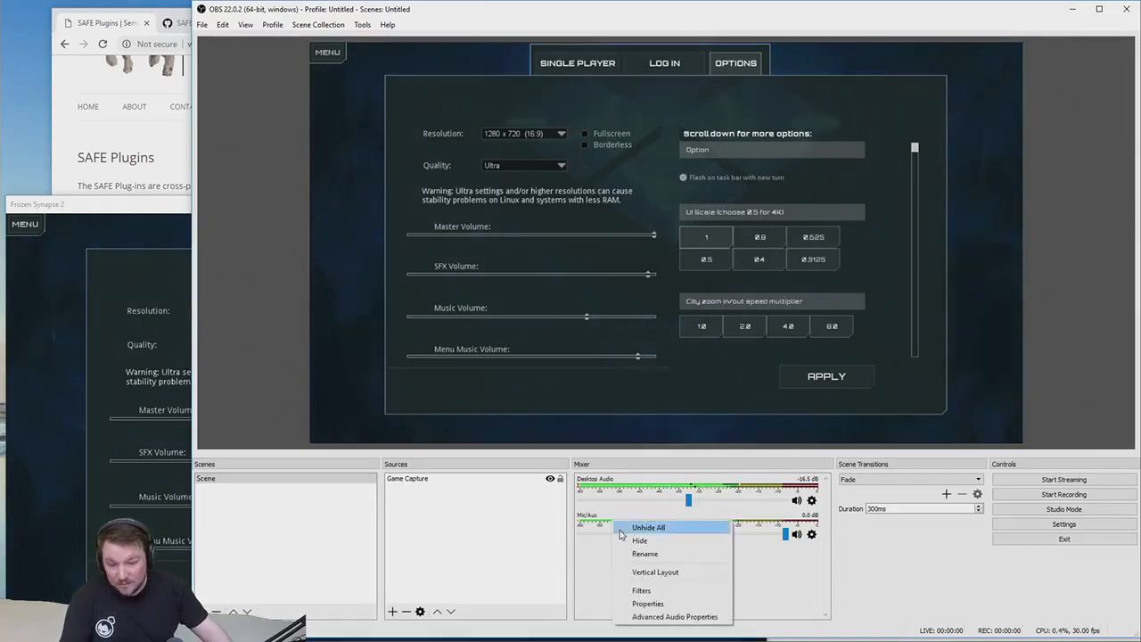
{"action": "left_click", "coordinate": [663, 592]}
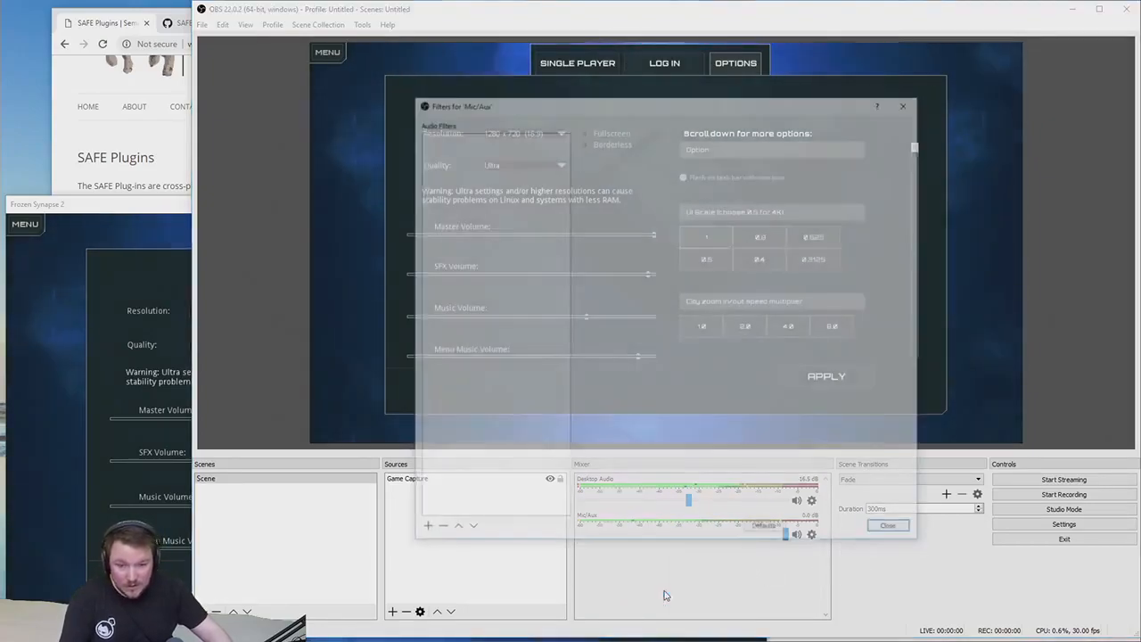
{"action": "left_click_drag", "start_coordinate": [527, 108], "coordinate": [558, 60]}
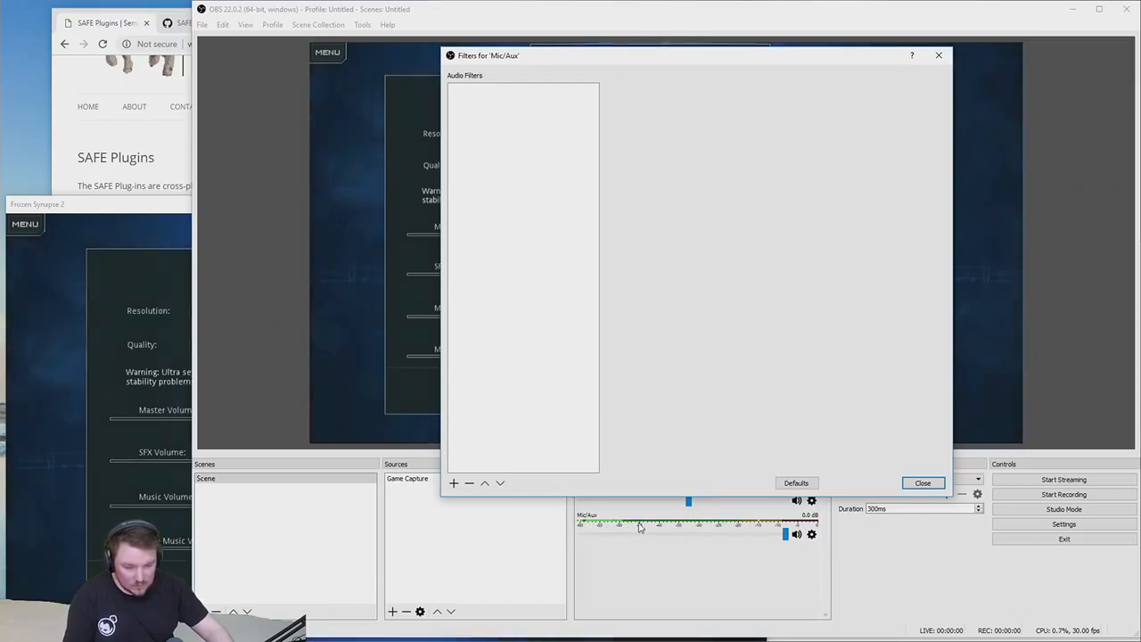
Add a Noise Gate filter to the Mic/Aux source, keeping its default name
{"action": "left_click", "coordinate": [453, 482]}
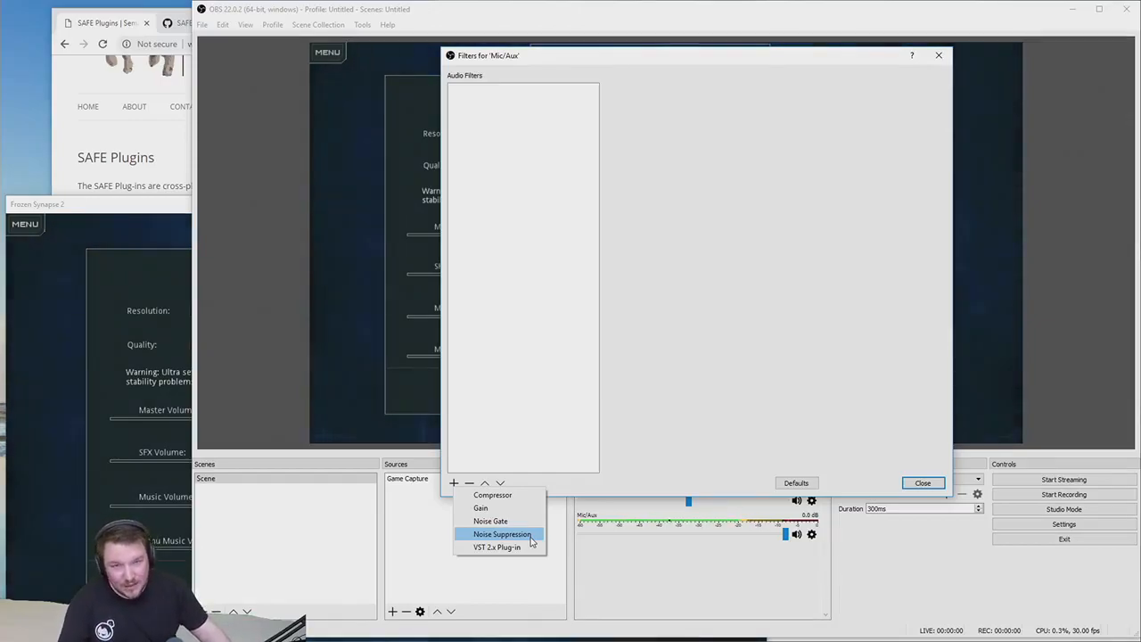
{"action": "left_click", "coordinate": [506, 521]}
{"action": "left_click", "coordinate": [669, 297]}
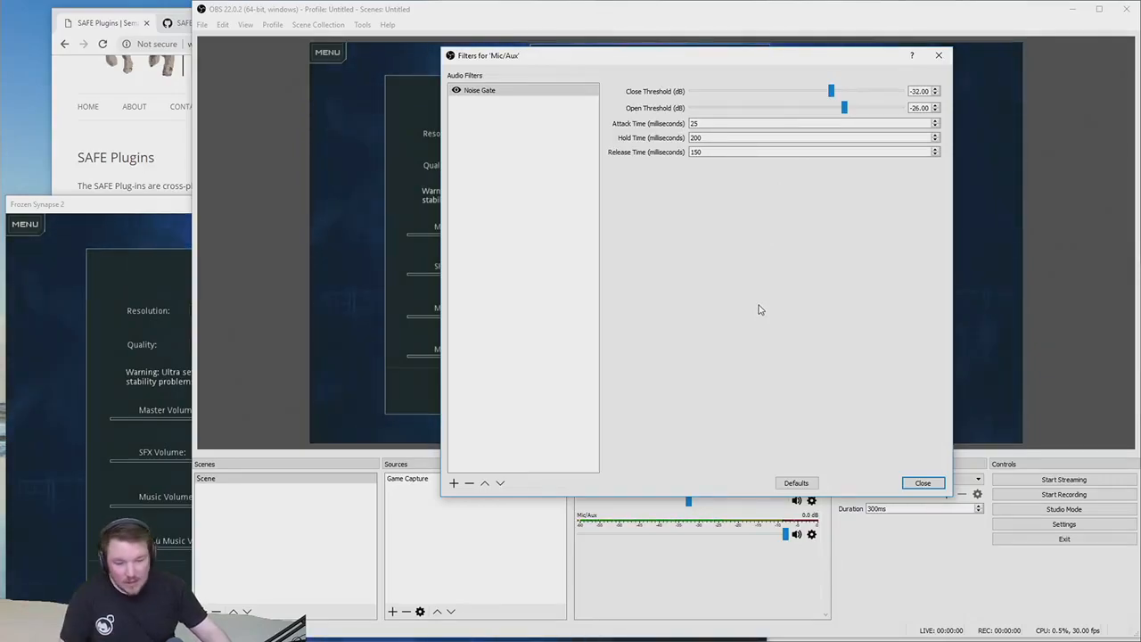
Remove the Noise Gate filter from the Mic/Aux source
{"action": "right_click", "coordinate": [469, 94]}
{"action": "left_click", "coordinate": [510, 125]}
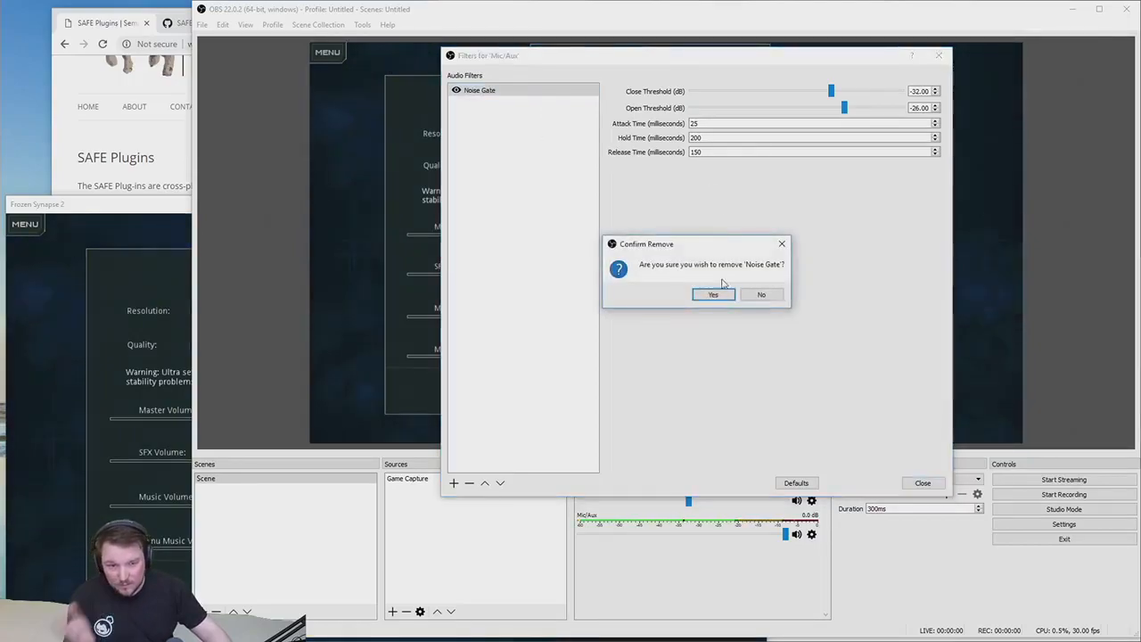
{"action": "left_click", "coordinate": [723, 294]}
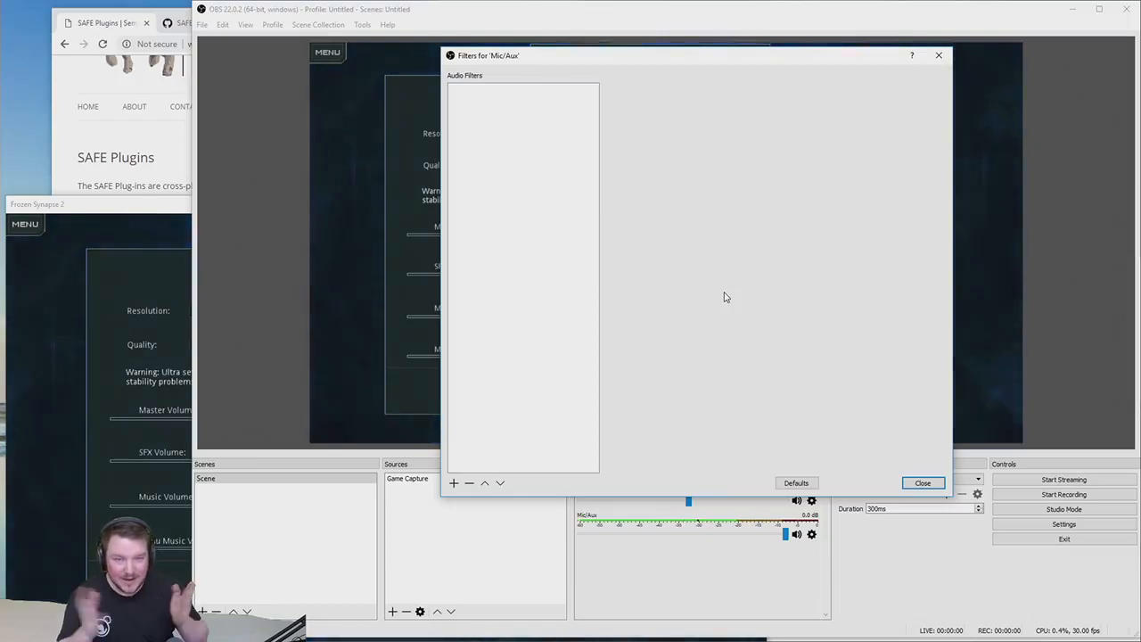
Add a Noise Suppression filter to the Mic/Aux source, keeping its default name
{"action": "left_click", "coordinate": [454, 483]}
{"action": "left_click", "coordinate": [496, 530]}
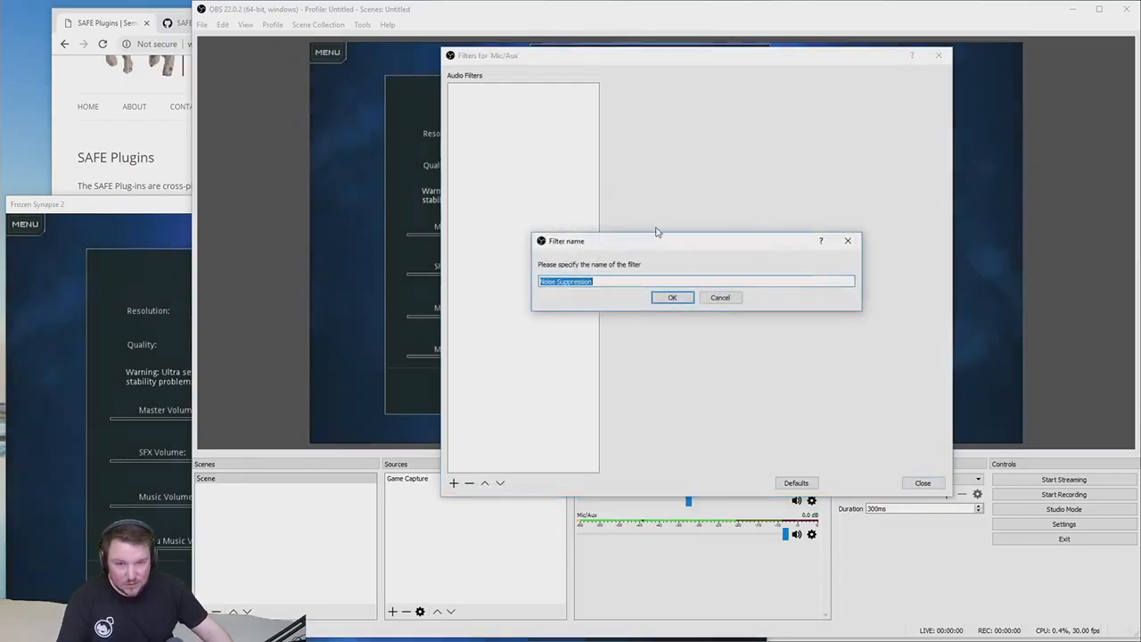
{"action": "left_click", "coordinate": [672, 297]}
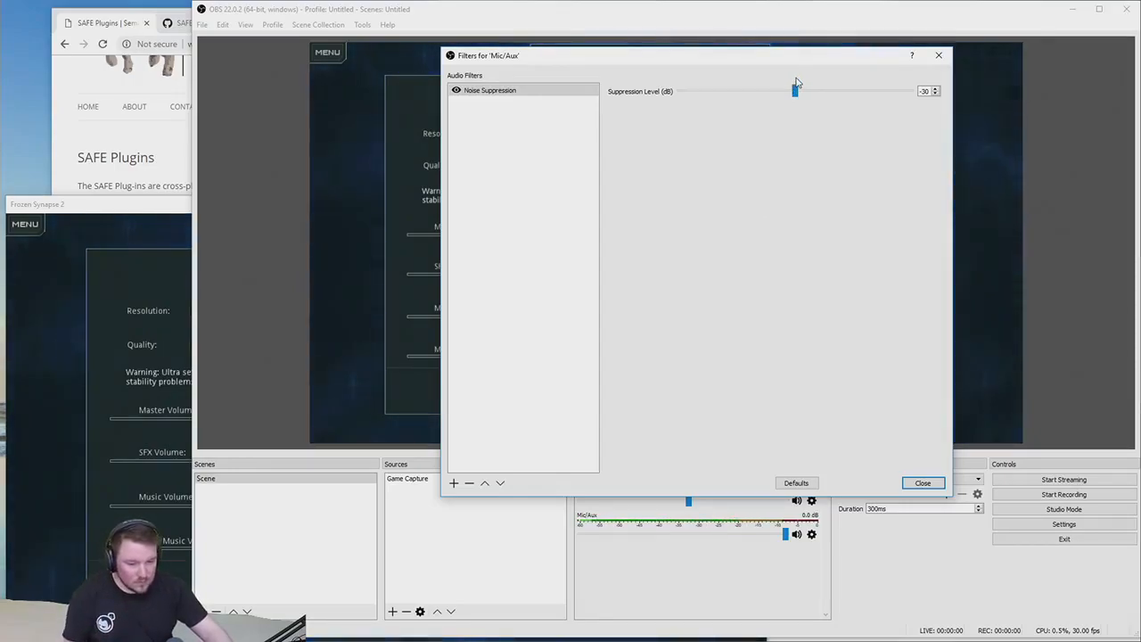
Try several suppression levels for the Noise Suppression filter, including the -60 dB extreme, and settle on -20 dB
{"action": "left_click_drag", "start_coordinate": [794, 90], "coordinate": [799, 92]}
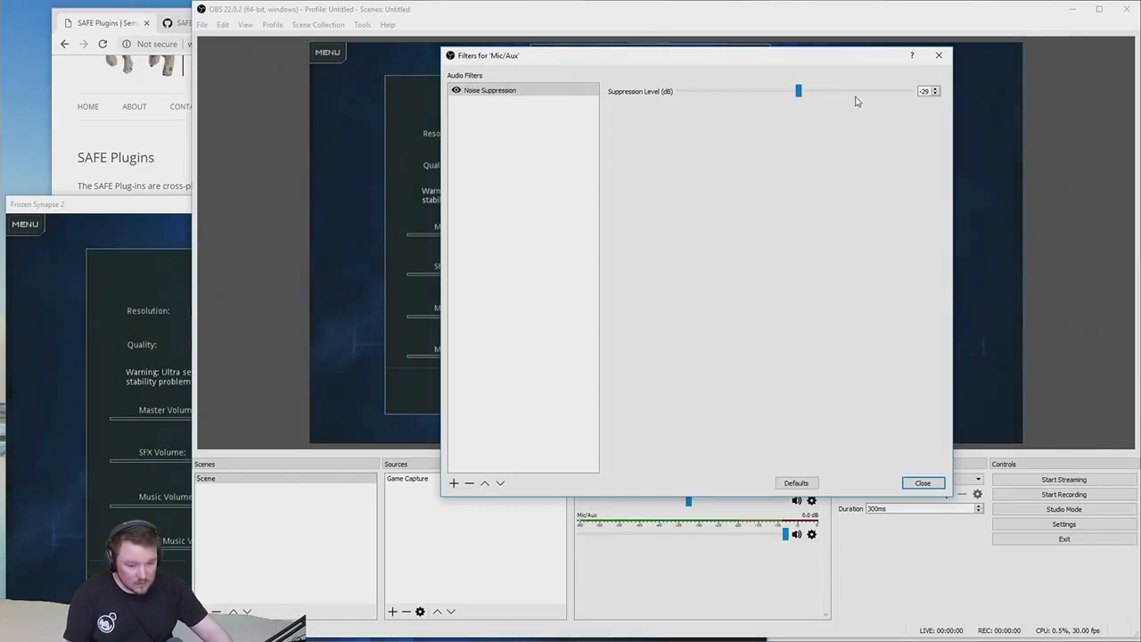
{"action": "left_click_drag", "start_coordinate": [799, 90], "coordinate": [847, 94]}
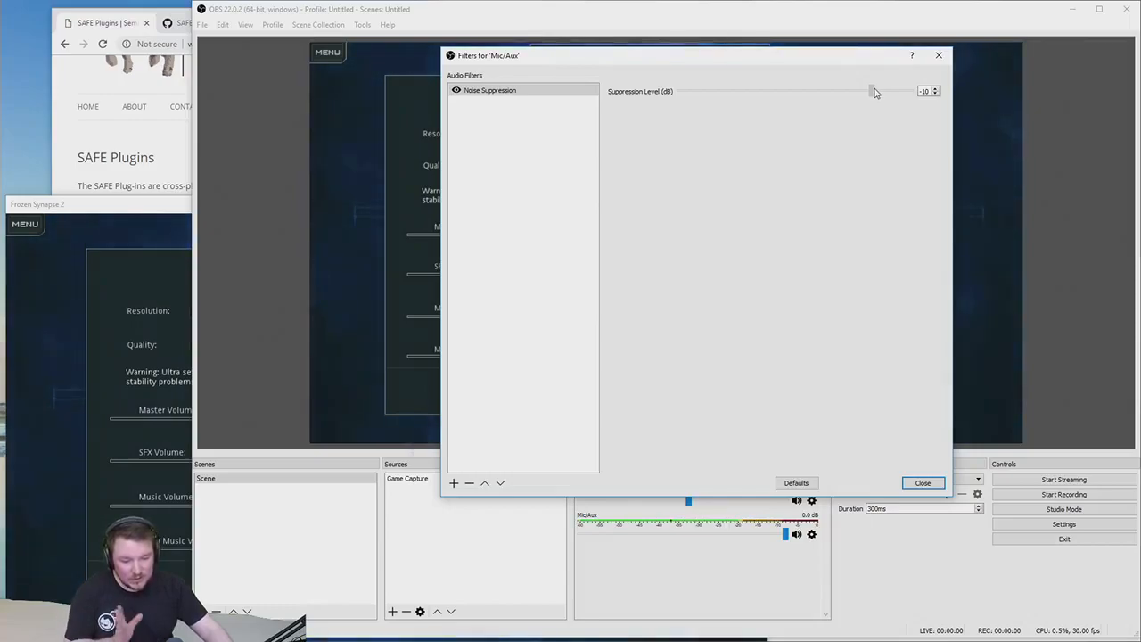
{"action": "left_click_drag", "start_coordinate": [875, 92], "coordinate": [870, 92]}
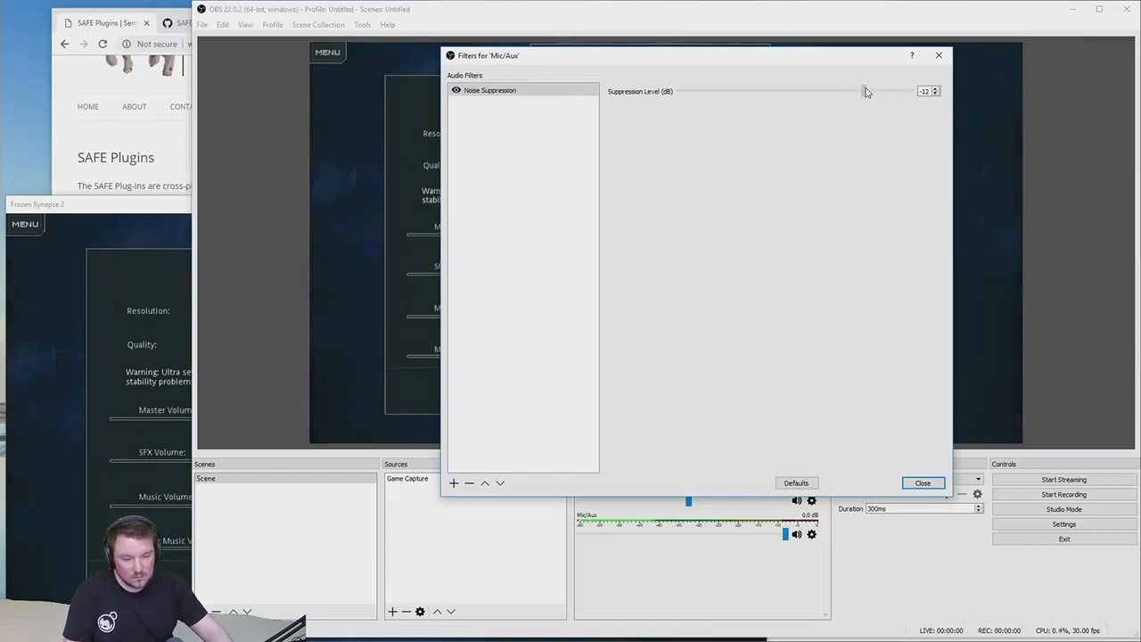
{"action": "left_click_drag", "start_coordinate": [864, 92], "coordinate": [831, 95]}
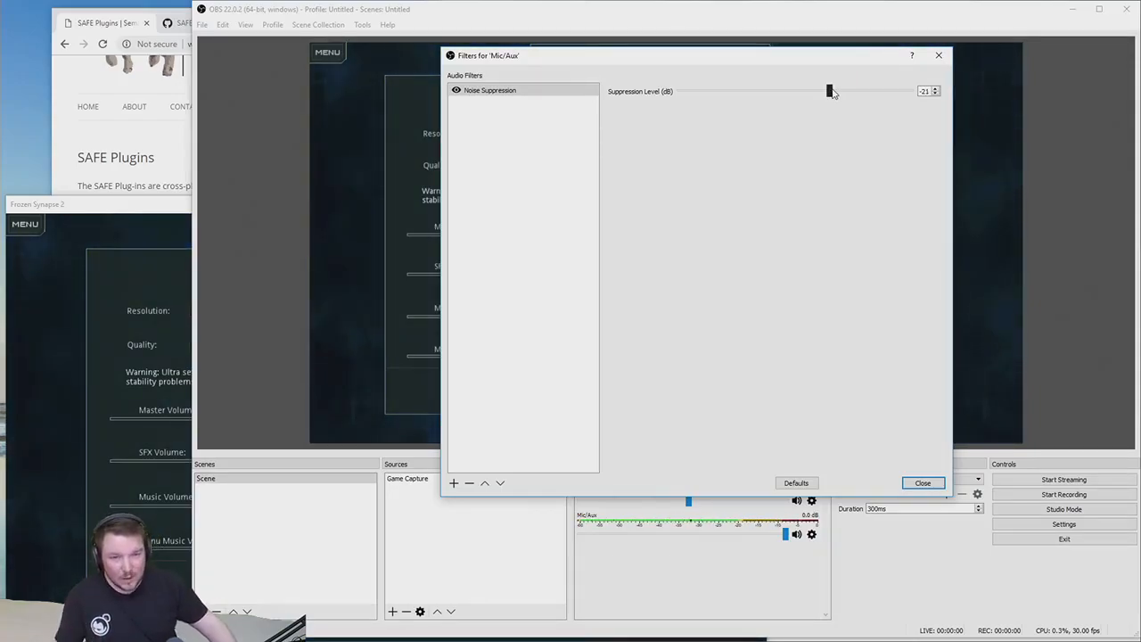
{"action": "left_click_drag", "start_coordinate": [829, 92], "coordinate": [679, 92]}
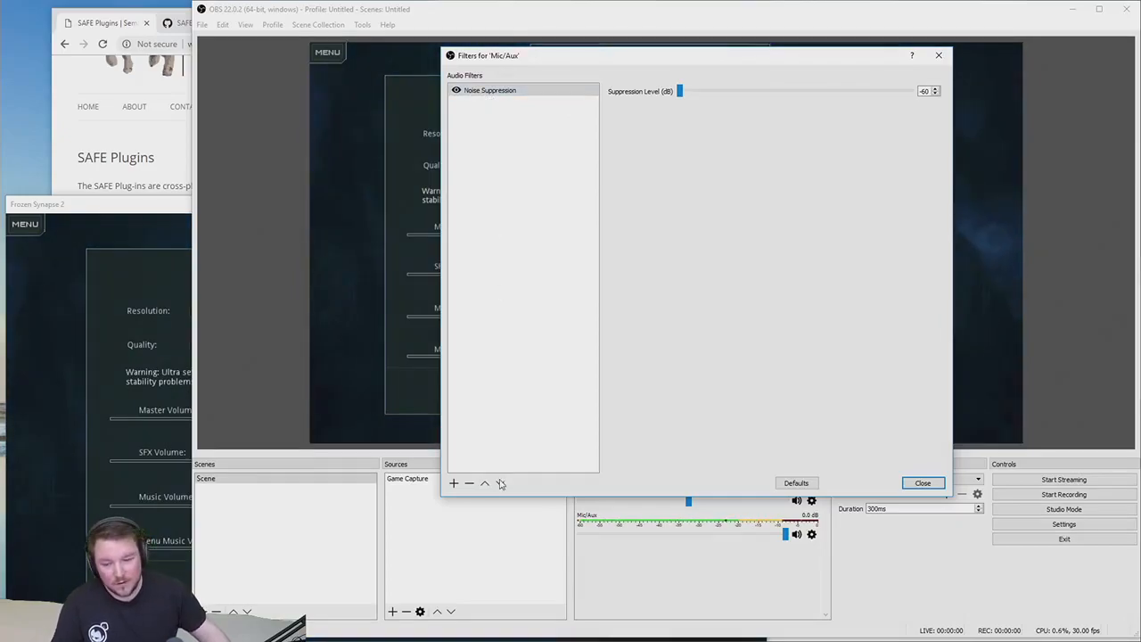
{"action": "left_click_drag", "start_coordinate": [680, 90], "coordinate": [835, 95]}
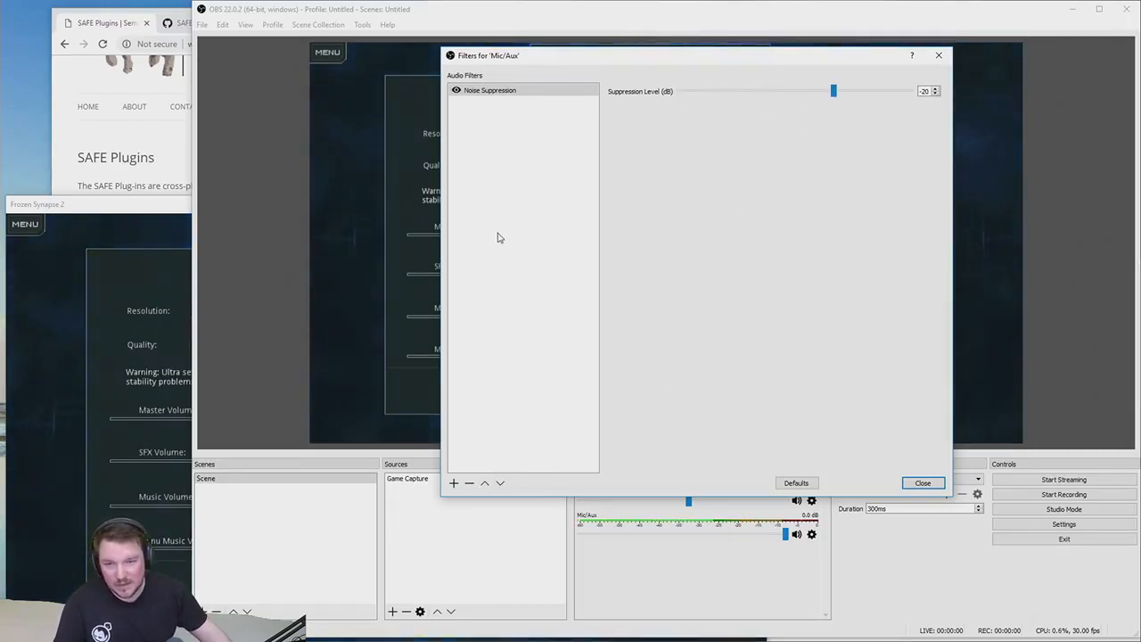
Add a built-in Compressor filter to the Mic/Aux source with its default name and set its ratio to 6.00
{"action": "left_click", "coordinate": [453, 483]}
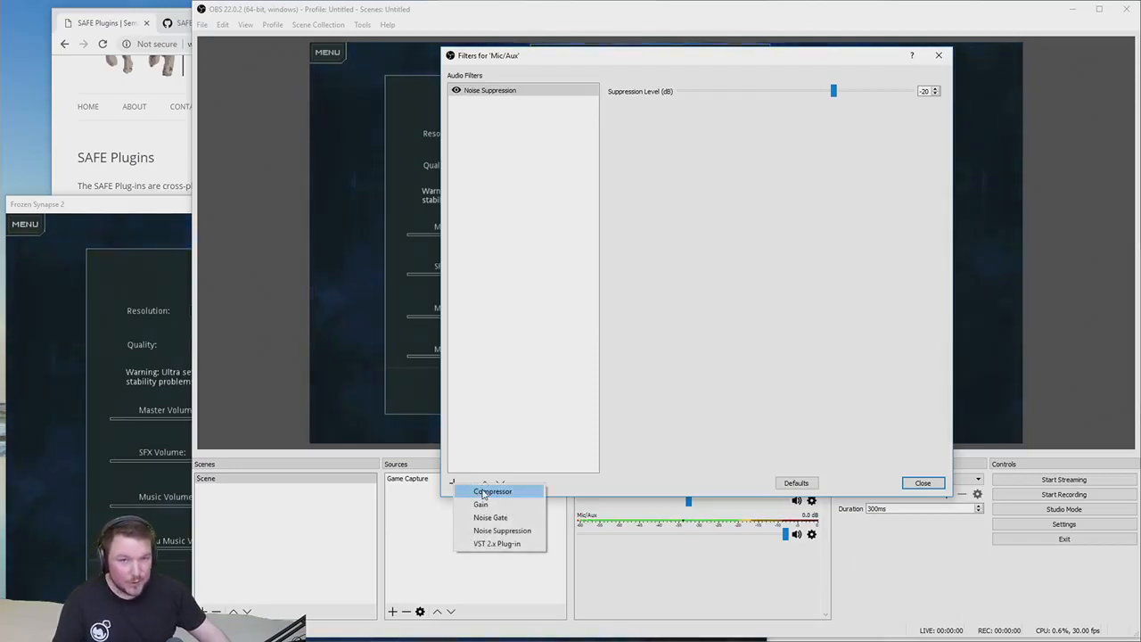
{"action": "left_click", "coordinate": [482, 492]}
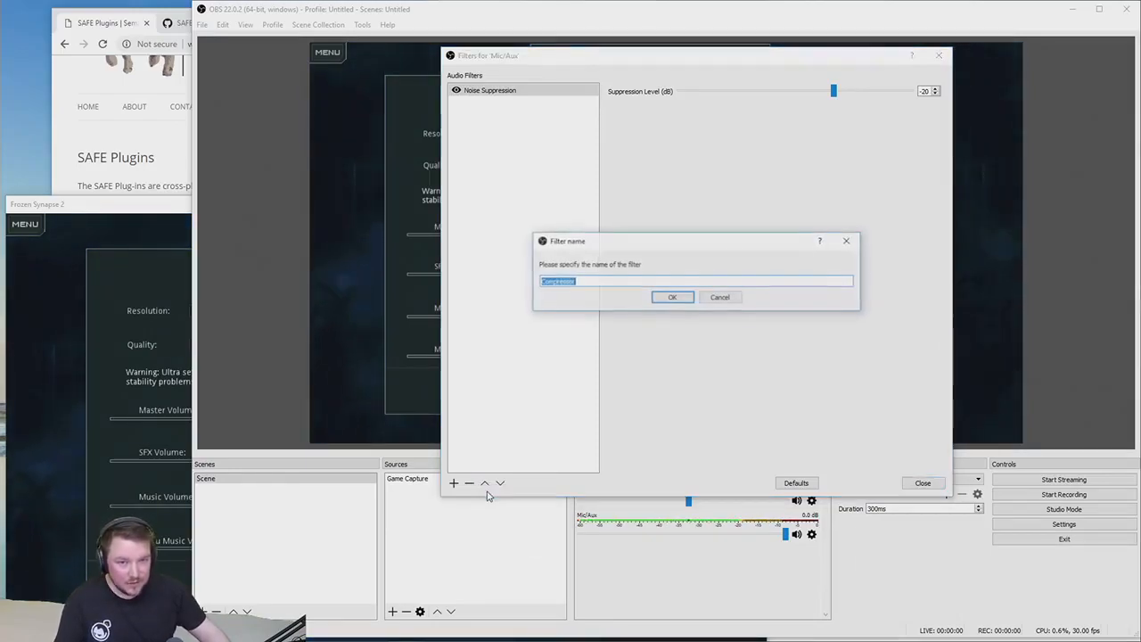
{"action": "left_click", "coordinate": [672, 298]}
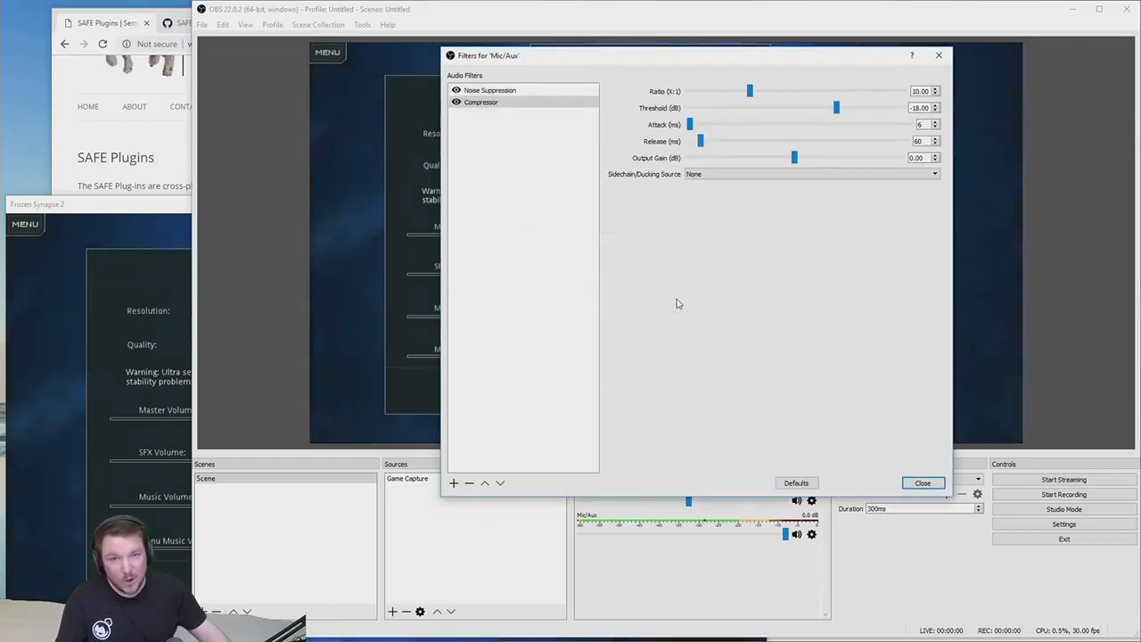
{"action": "left_click_drag", "start_coordinate": [753, 93], "coordinate": [720, 94]}
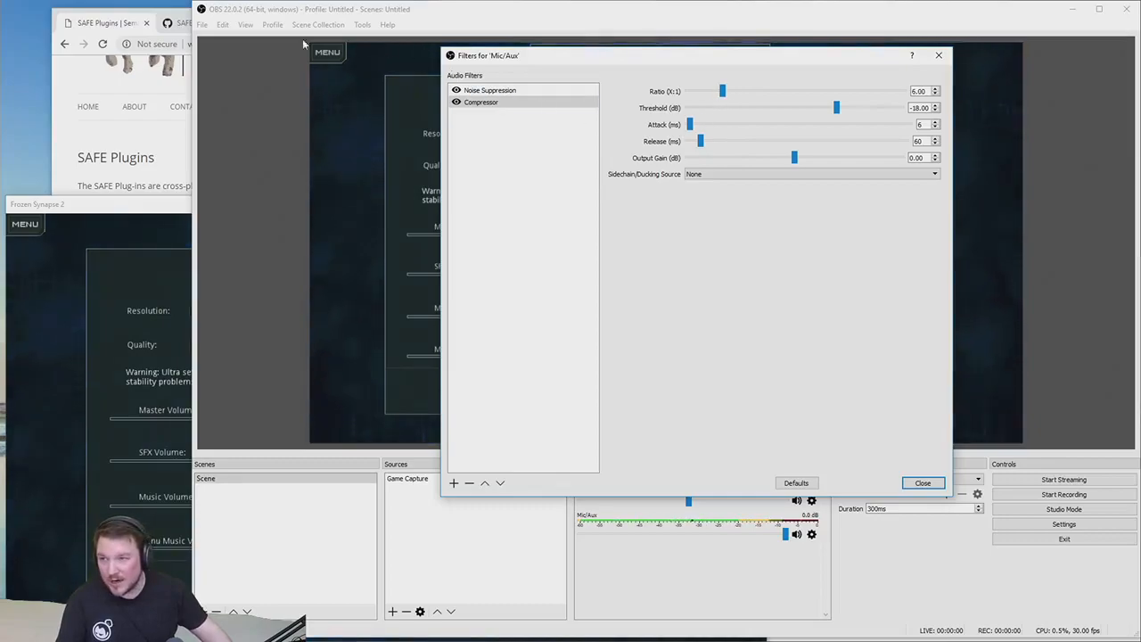
Switch to the browser and review the Google results for setting up a compressor for vocals
{"action": "left_click", "coordinate": [145, 9]}
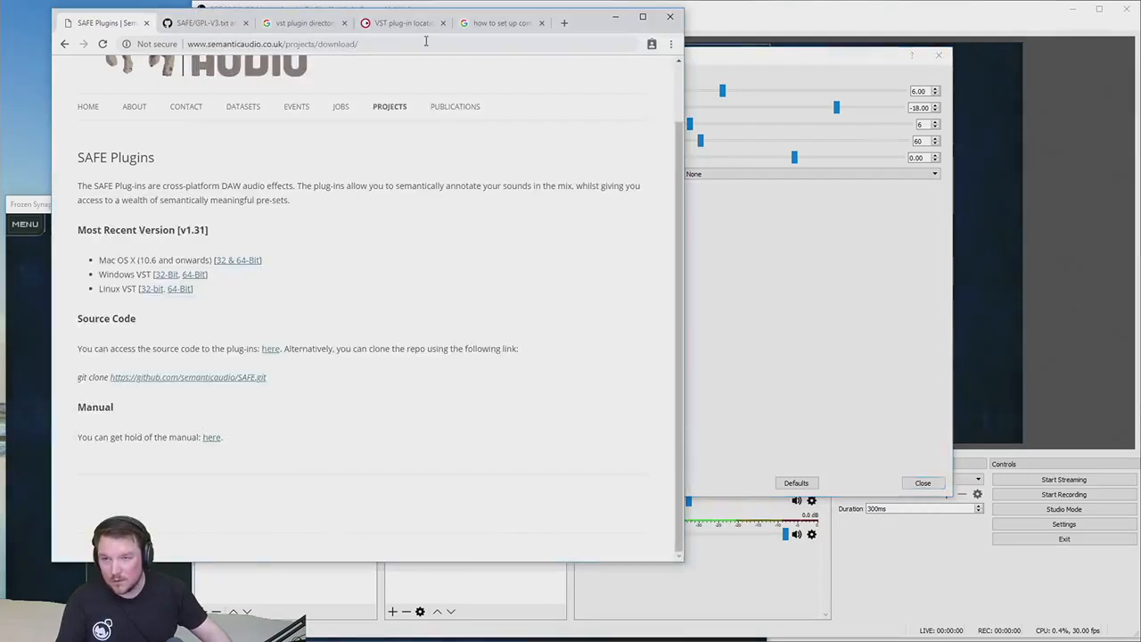
{"action": "left_click", "coordinate": [502, 24]}
{"action": "scroll", "coordinate": [539, 160], "scroll_direction": "up", "scroll_amount": 3}
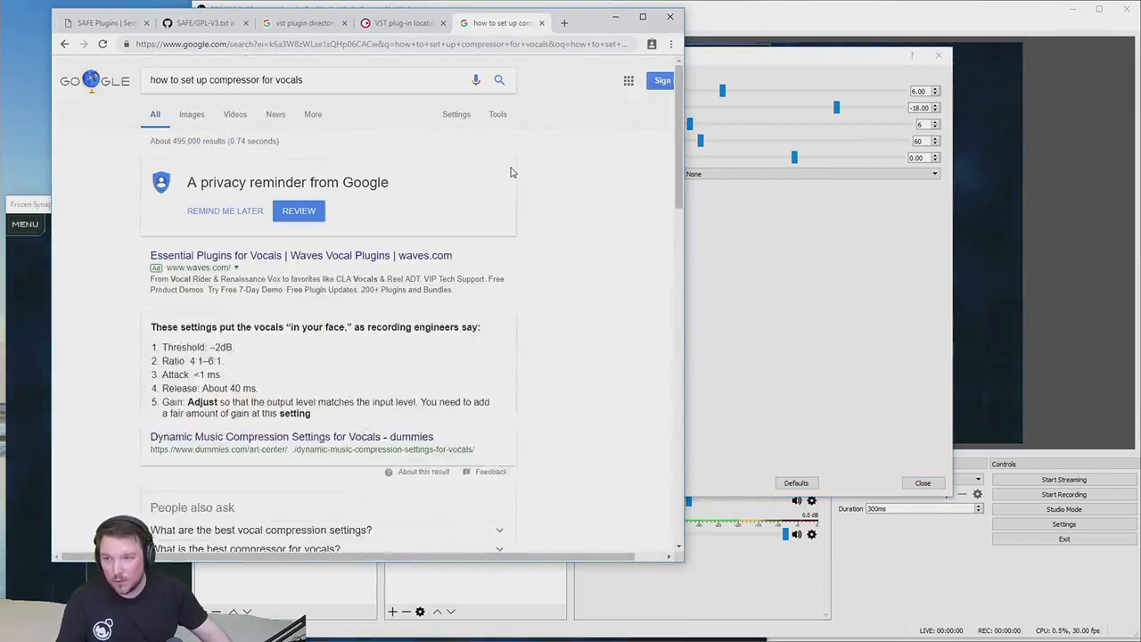
{"action": "scroll", "coordinate": [589, 285], "scroll_direction": "down", "scroll_amount": 3}
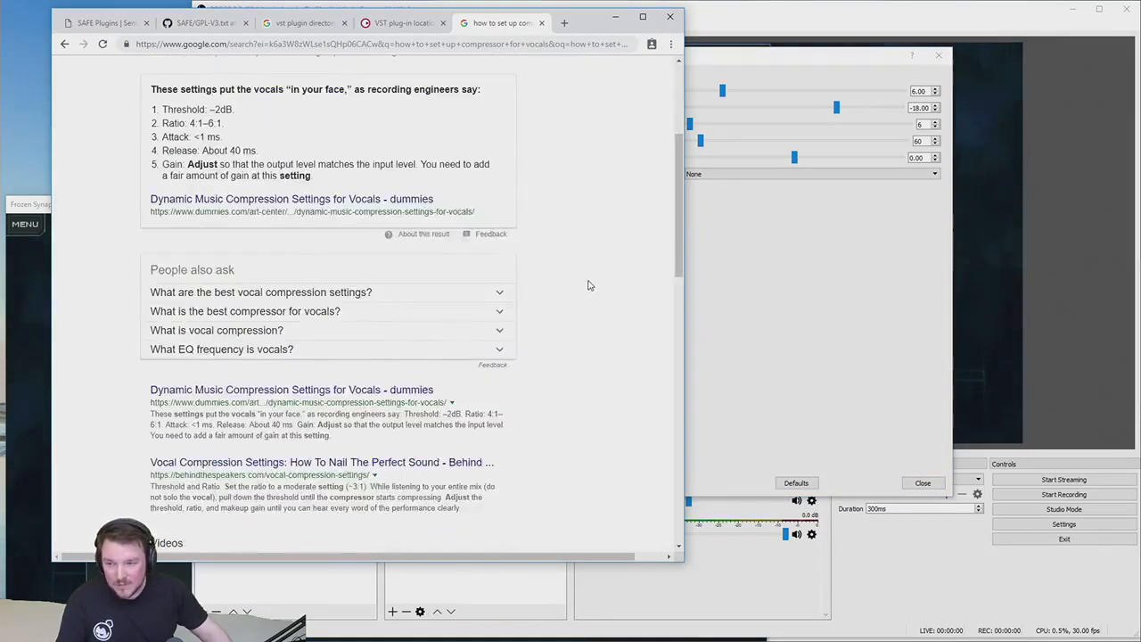
{"action": "scroll", "coordinate": [313, 129], "scroll_direction": "up", "scroll_amount": 1}
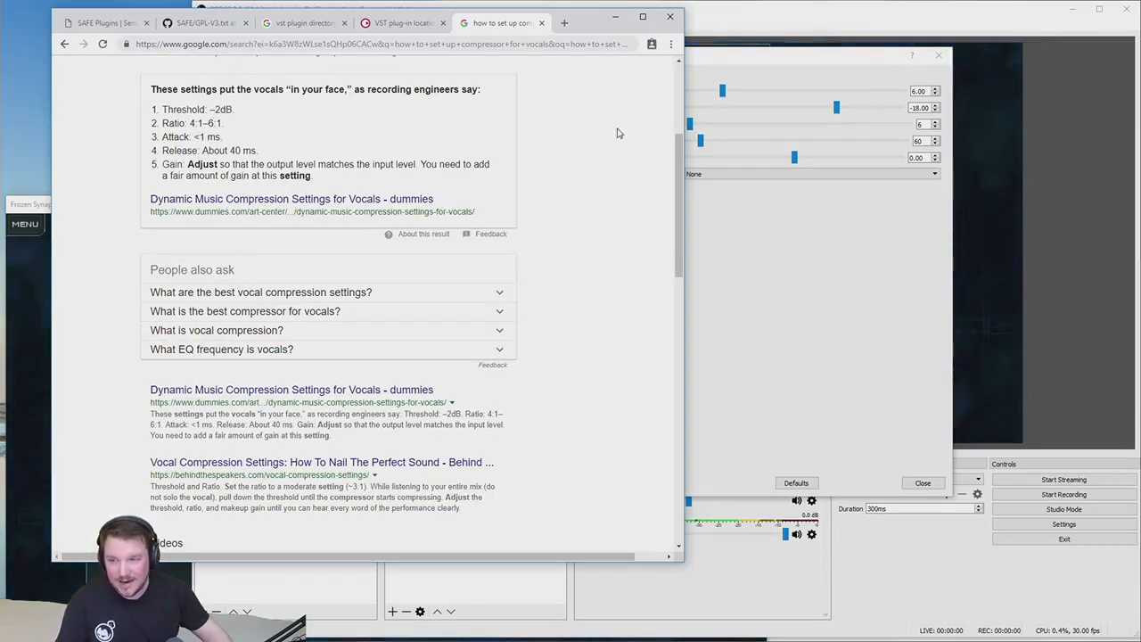
Switch back to OBS and remove the built-in Compressor filter from the Mic/Aux source
{"action": "left_click", "coordinate": [816, 260]}
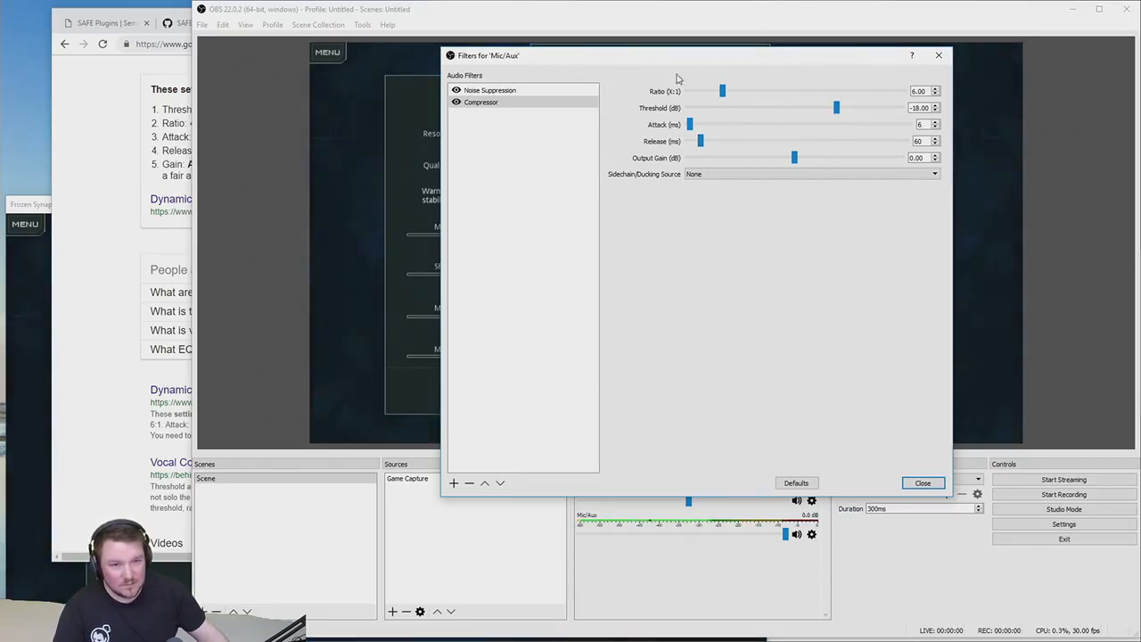
{"action": "left_click", "coordinate": [470, 483]}
{"action": "left_click", "coordinate": [718, 293]}
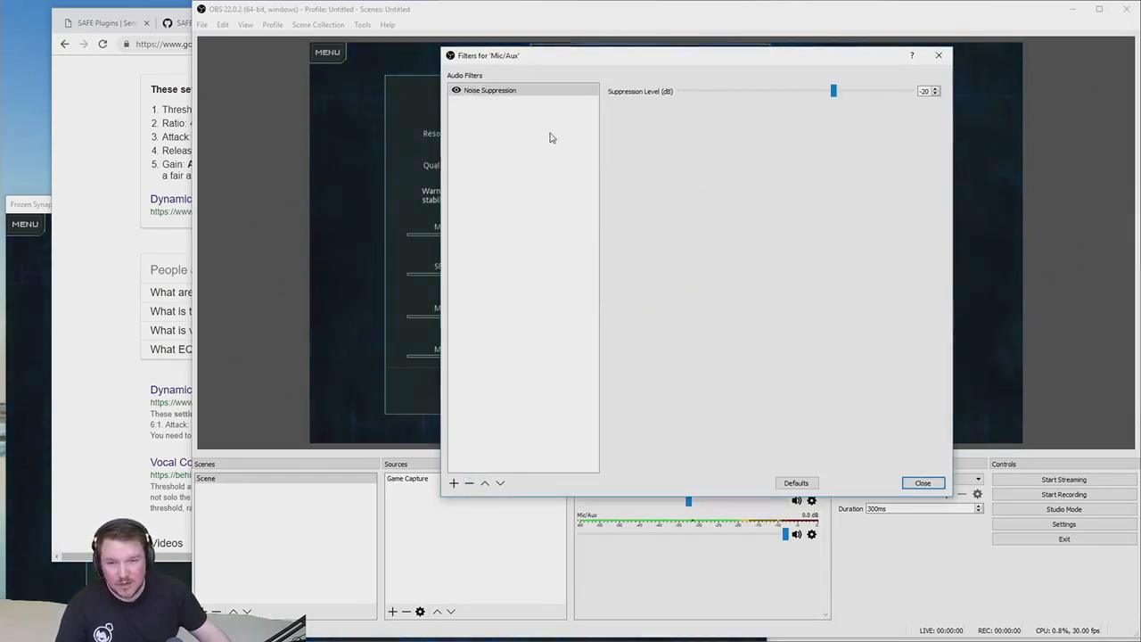
Add a VST 2.x Plug-in filter named Compressor to the Mic/Aux source
{"action": "left_click", "coordinate": [453, 483]}
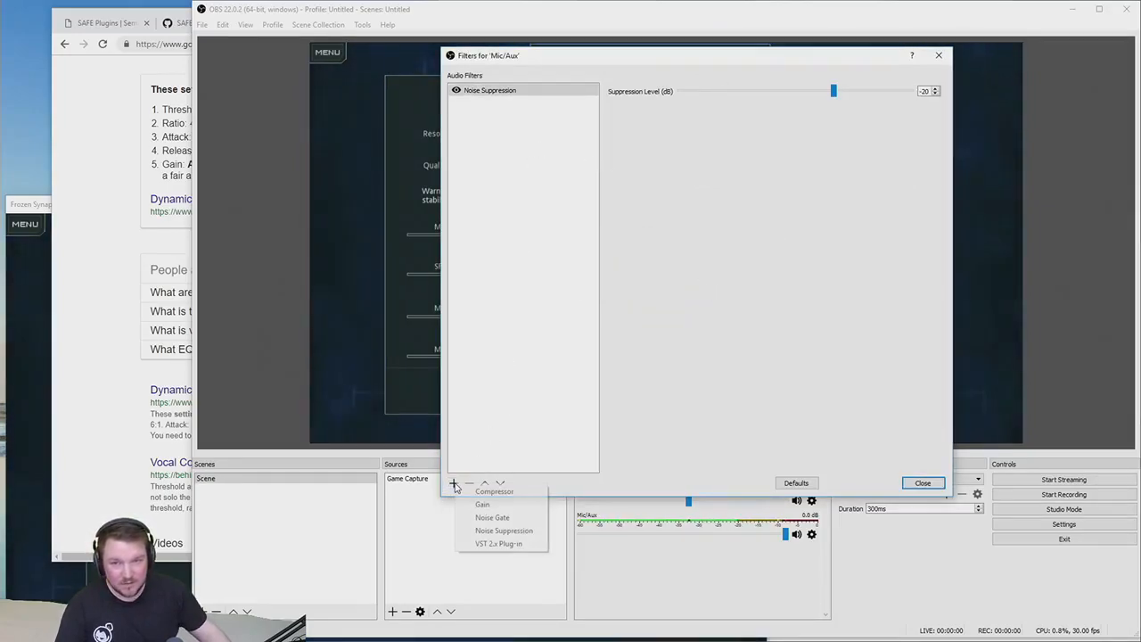
{"action": "left_click", "coordinate": [497, 542]}
{"action": "type", "text": "Compress"}
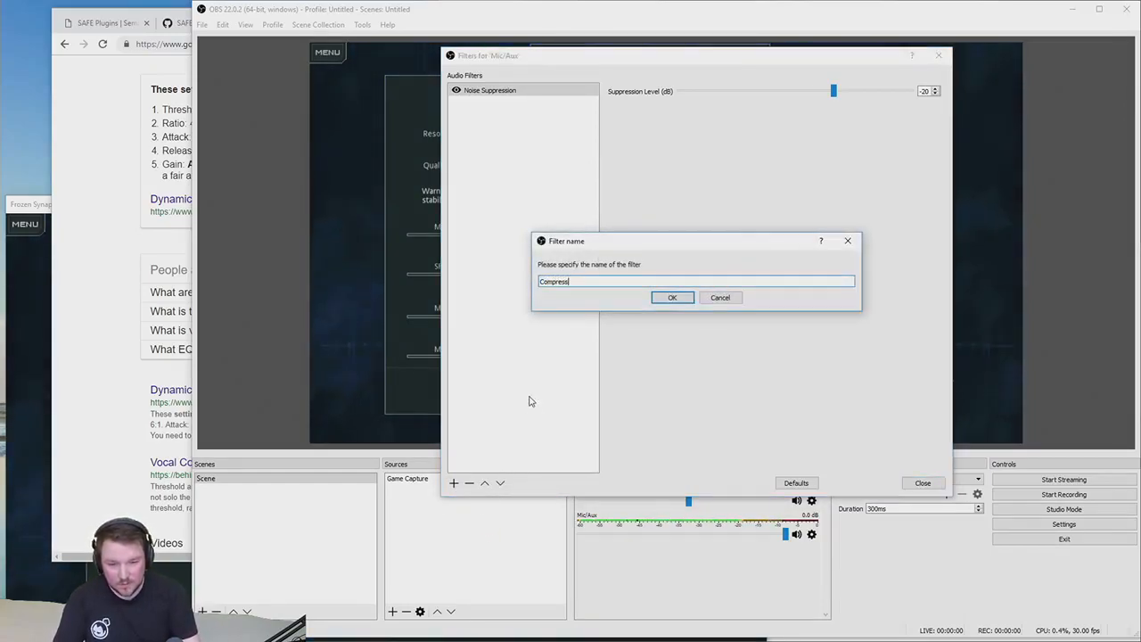
{"action": "type", "text": "or"}
{"action": "key", "text": "Return"}
Load the SAFECompressor plug-in into the VST filter, open its interface and move that window over the filters dialog
{"action": "left_click", "coordinate": [789, 92]}
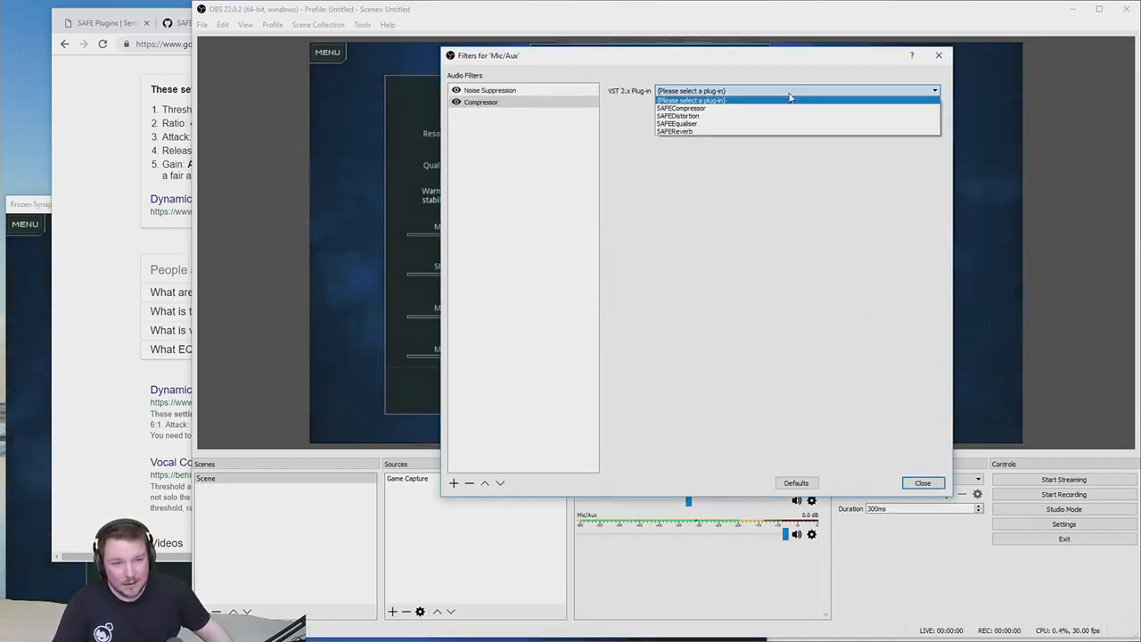
{"action": "left_click", "coordinate": [742, 109]}
{"action": "left_click", "coordinate": [700, 107]}
{"action": "left_click_drag", "start_coordinate": [634, 170], "coordinate": [704, 86]}
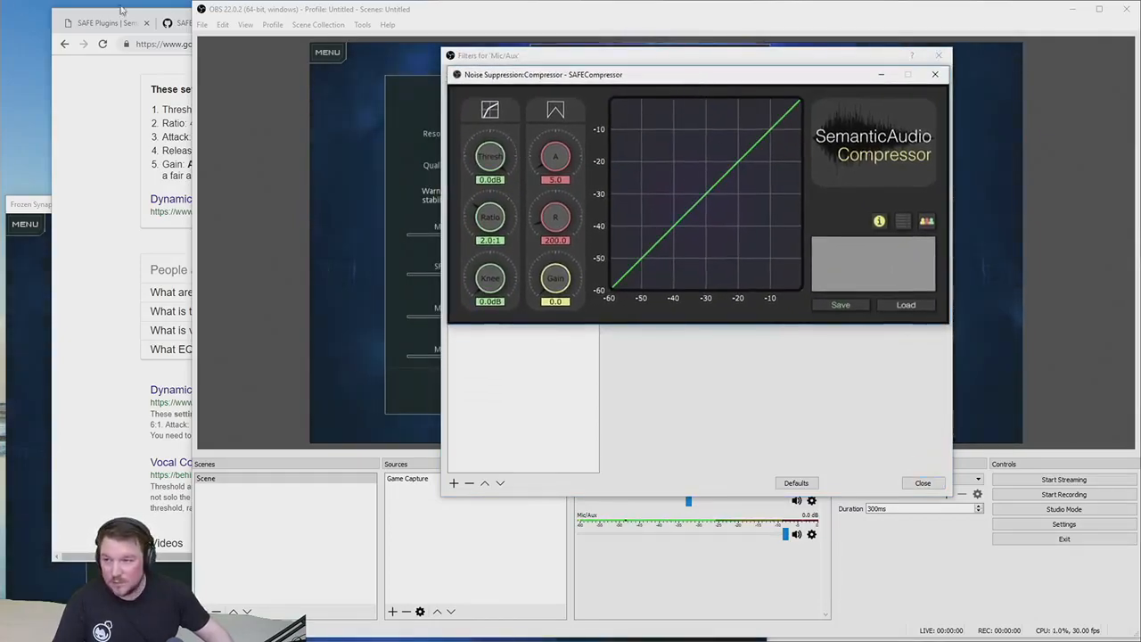
Switch to the browser and look over the SAFE Plugins download page on the Semantic Audio site
{"action": "left_click", "coordinate": [87, 27]}
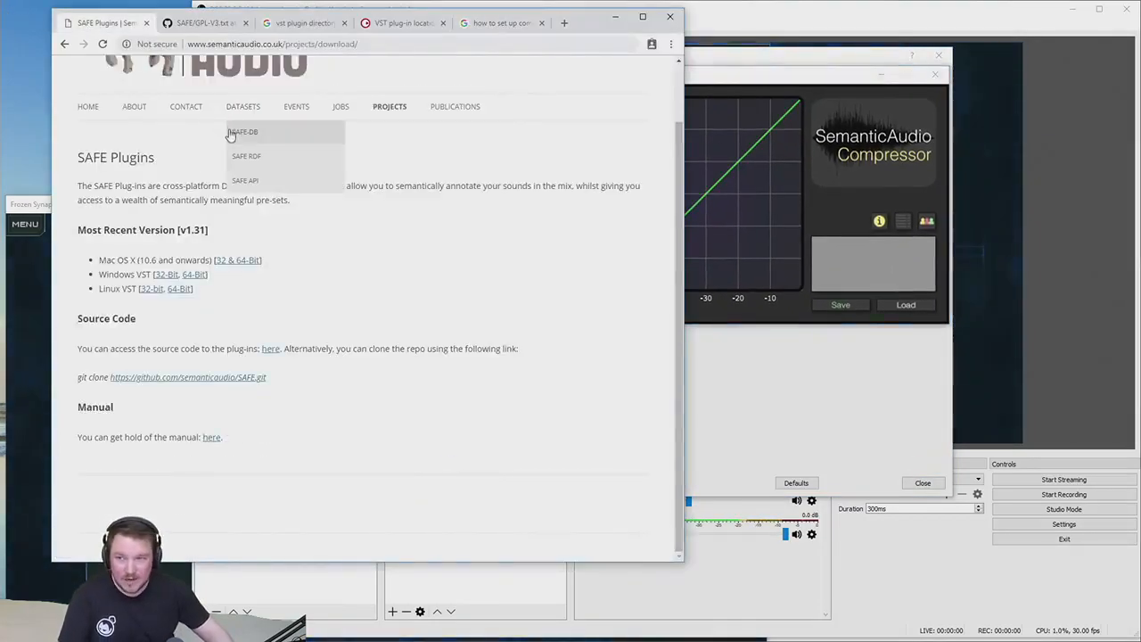
{"action": "scroll", "coordinate": [182, 126], "scroll_direction": "up", "scroll_amount": 1}
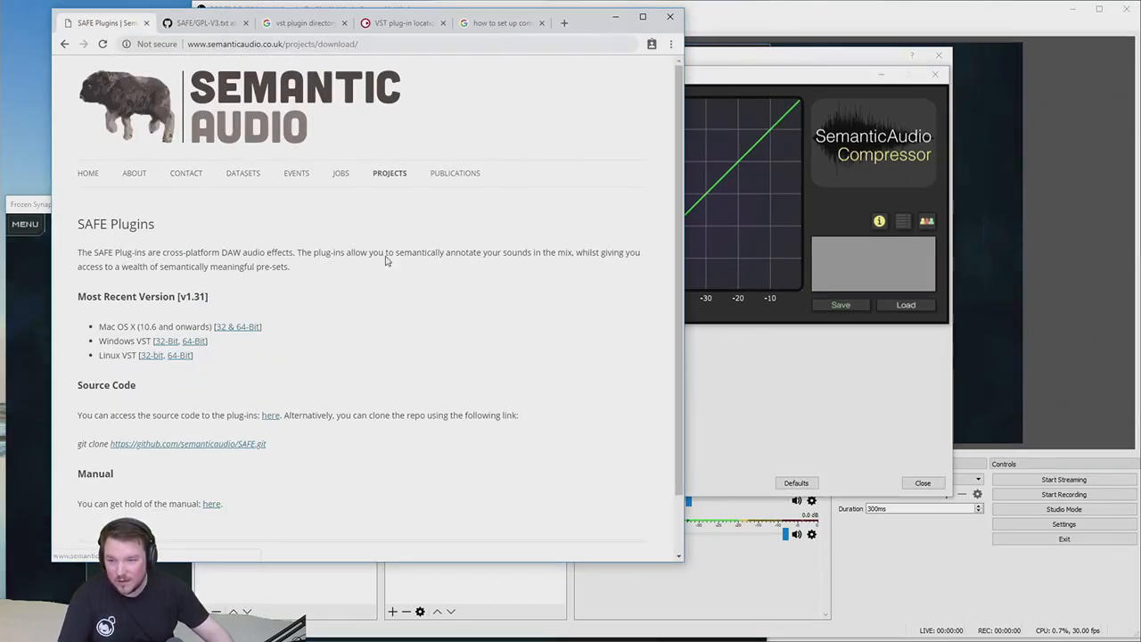
{"action": "scroll", "coordinate": [418, 280], "scroll_direction": "down", "scroll_amount": 1}
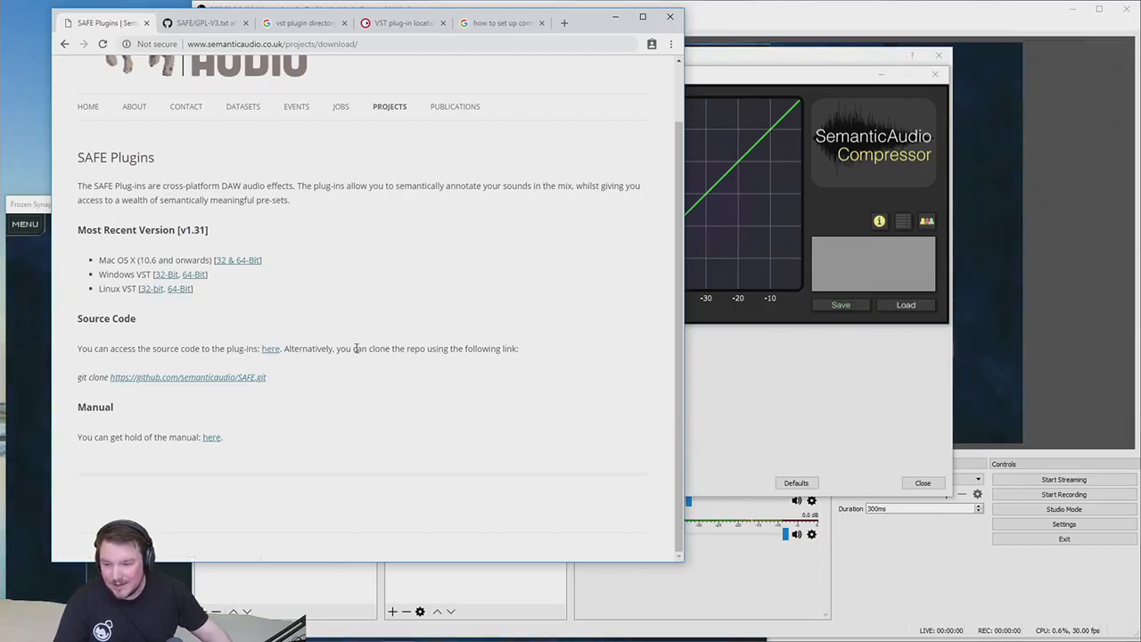
View the GPL-V3.txt license of the SAFE repository on GitHub and close its page
{"action": "left_click", "coordinate": [205, 22]}
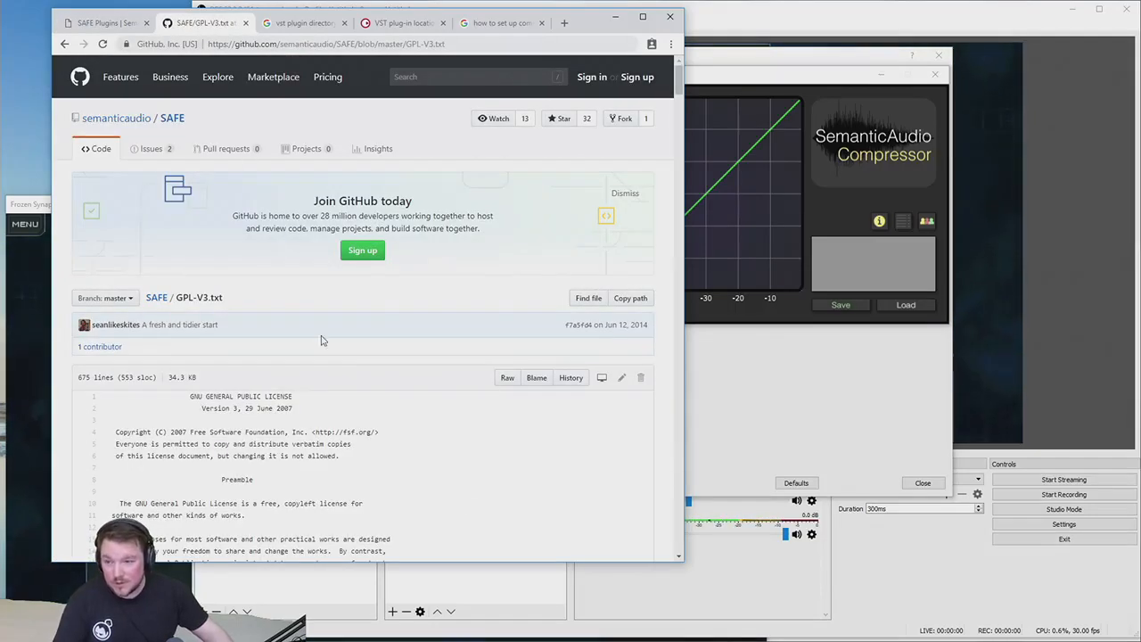
{"action": "scroll", "coordinate": [202, 230], "scroll_direction": "down", "scroll_amount": 2}
{"action": "scroll", "coordinate": [458, 341], "scroll_direction": "up", "scroll_amount": 2}
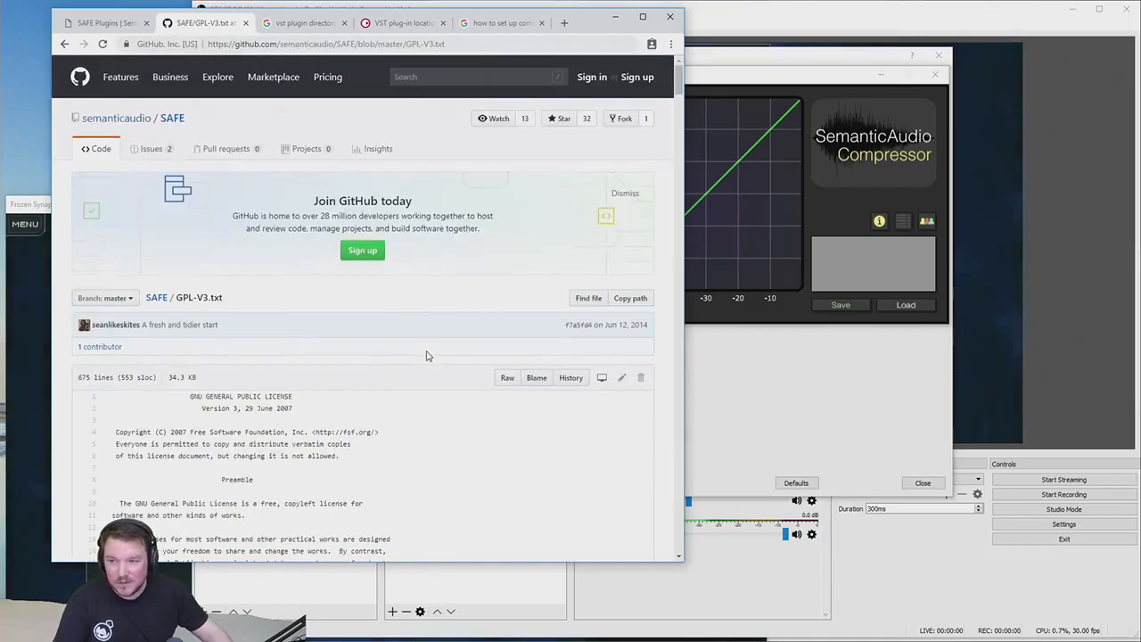
{"action": "key", "text": "ctrl+w"}
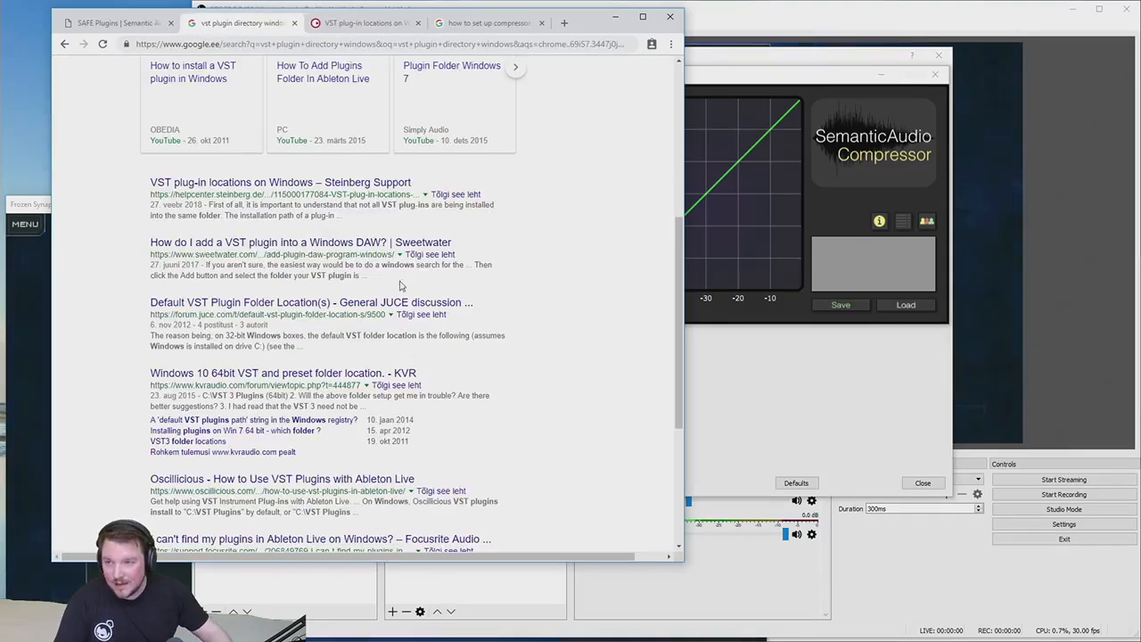
Open Ableton's "Using VST plug-ins on Windows" article from the VST directory search results and look up the default 64-bit and 32-bit plug-in folders
{"action": "scroll", "coordinate": [197, 86], "scroll_direction": "up", "scroll_amount": 4}
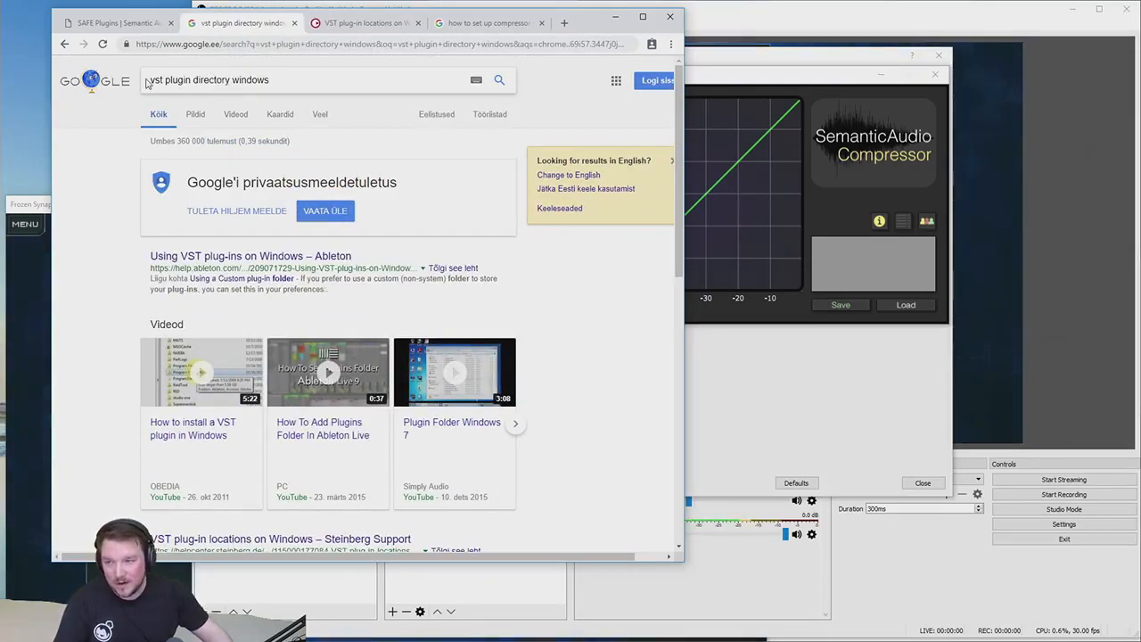
{"action": "scroll", "coordinate": [278, 142], "scroll_direction": "down", "scroll_amount": 2}
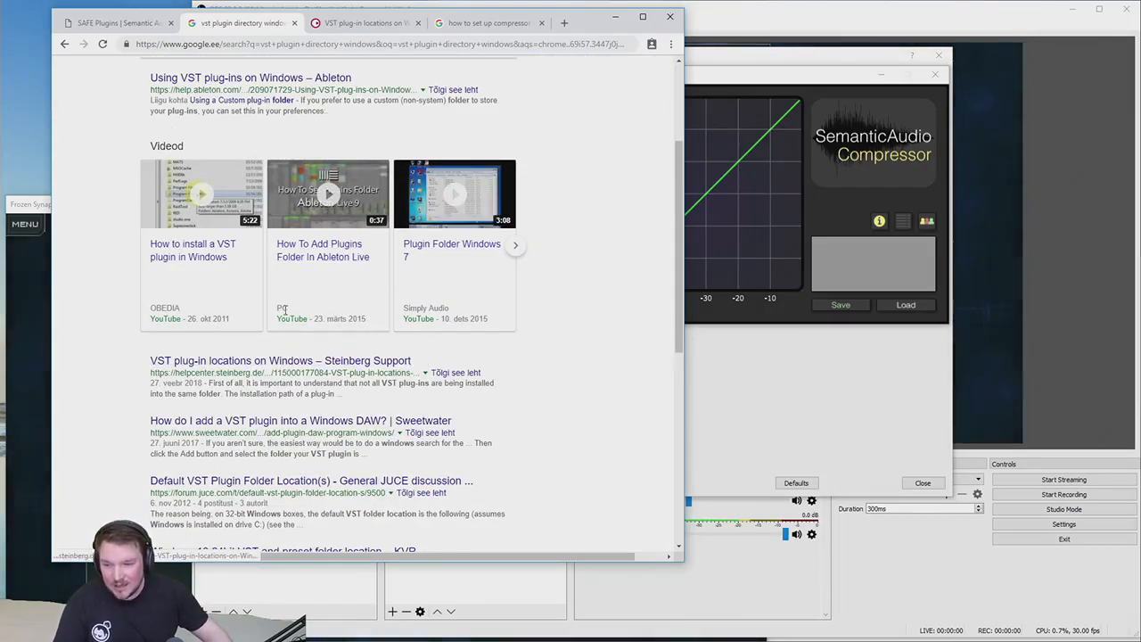
{"action": "scroll", "coordinate": [300, 291], "scroll_direction": "up", "scroll_amount": 2}
{"action": "scroll", "coordinate": [301, 291], "scroll_direction": "down", "scroll_amount": 2}
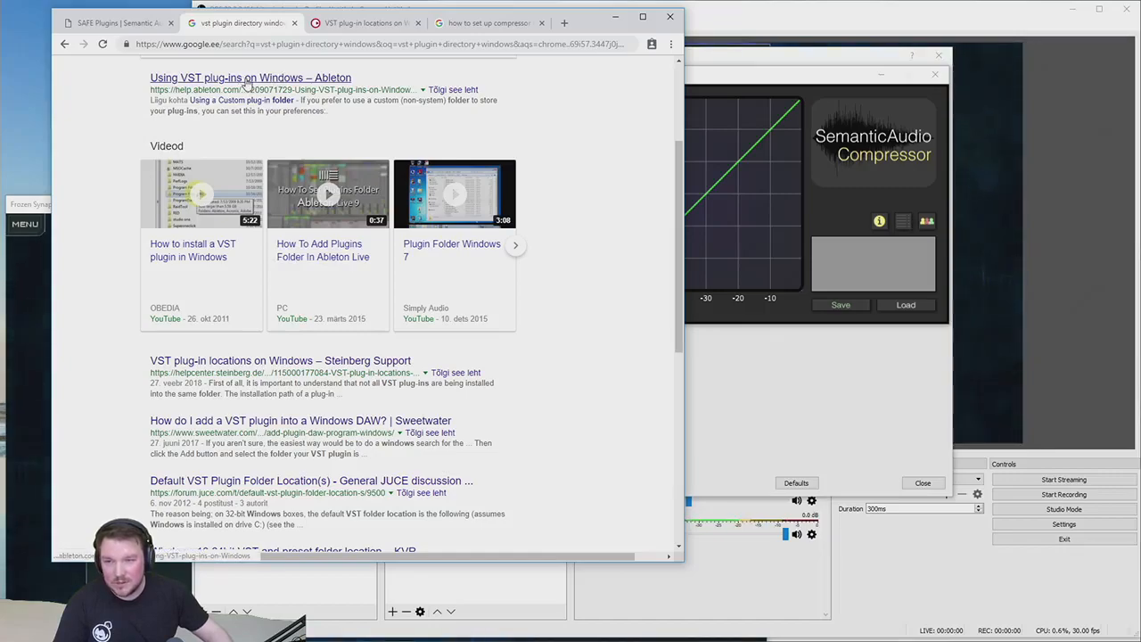
{"action": "left_click", "coordinate": [326, 79]}
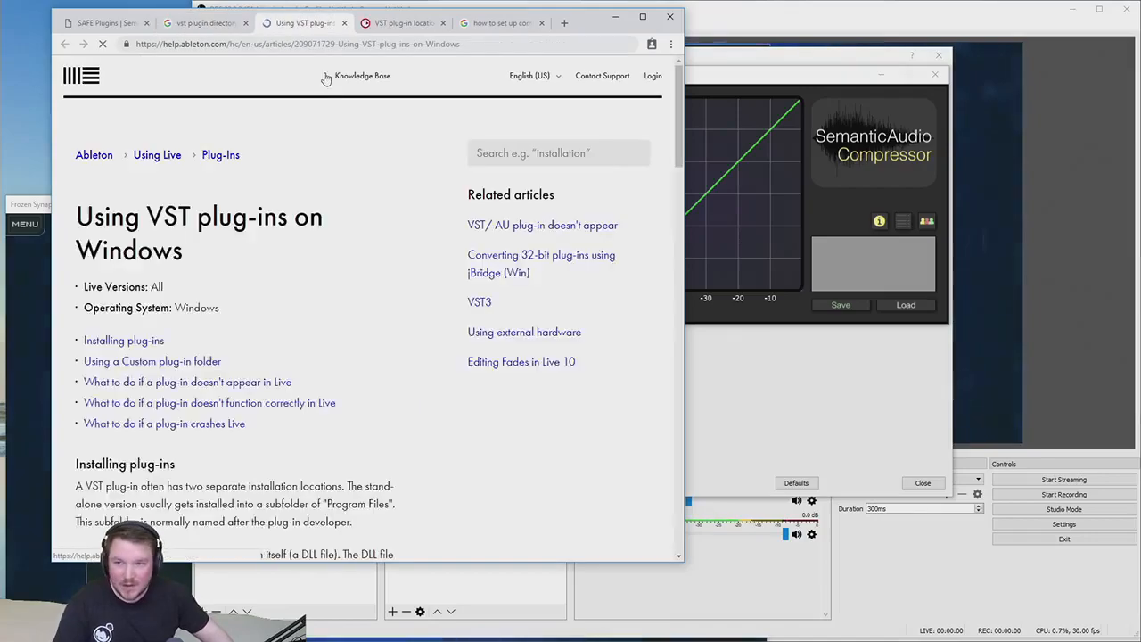
{"action": "scroll", "coordinate": [418, 249], "scroll_direction": "down", "scroll_amount": 5}
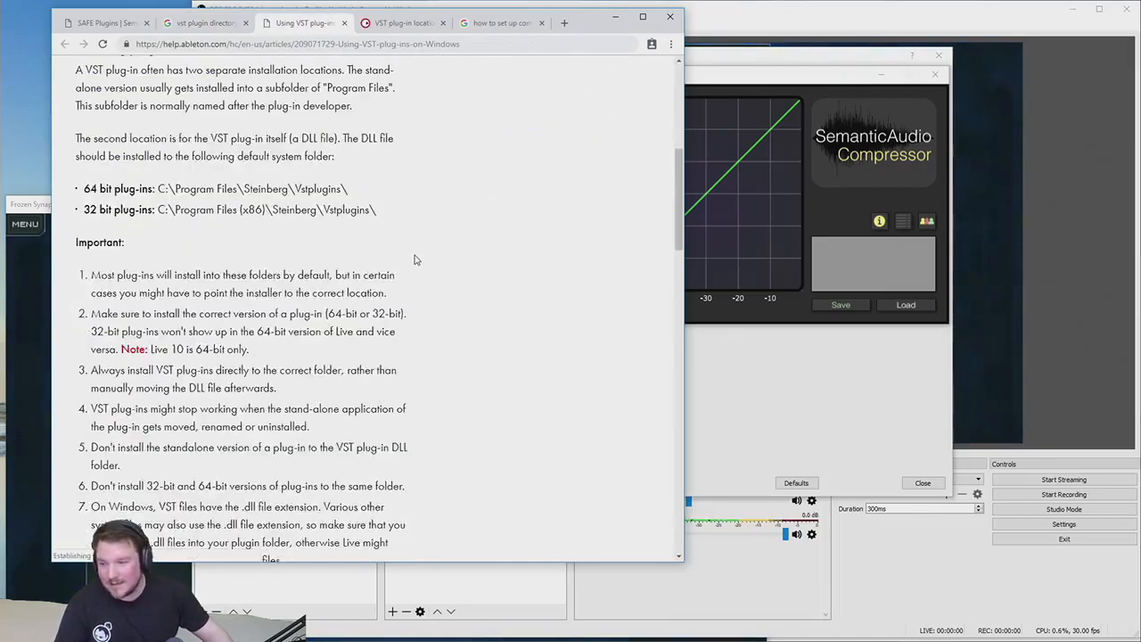
{"action": "triple_click", "coordinate": [272, 188]}
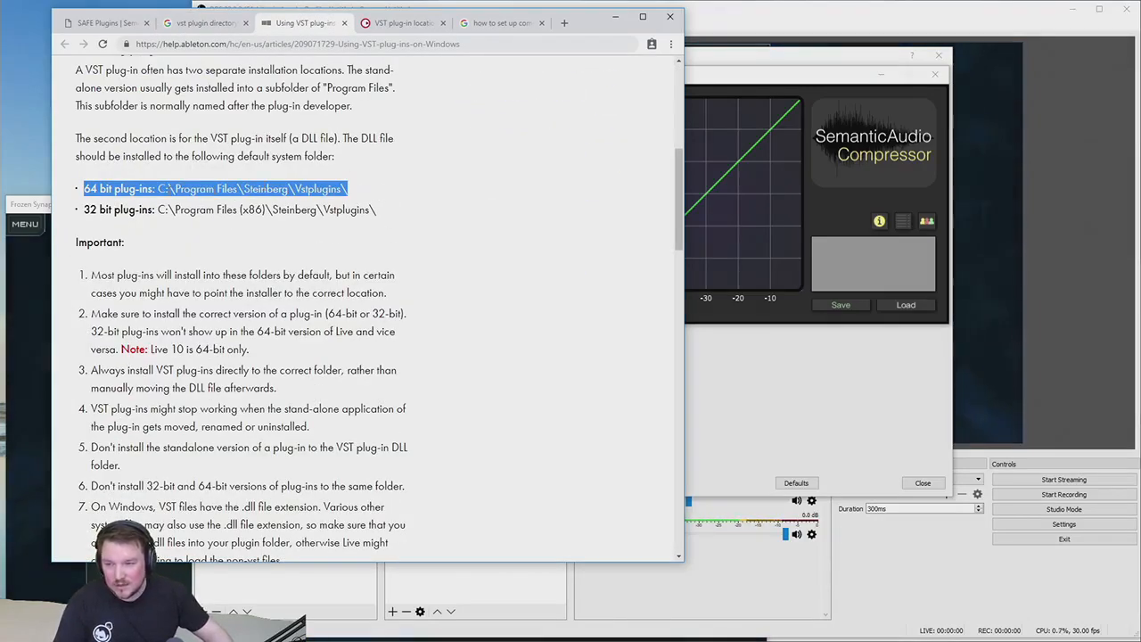
{"action": "left_click", "coordinate": [420, 219]}
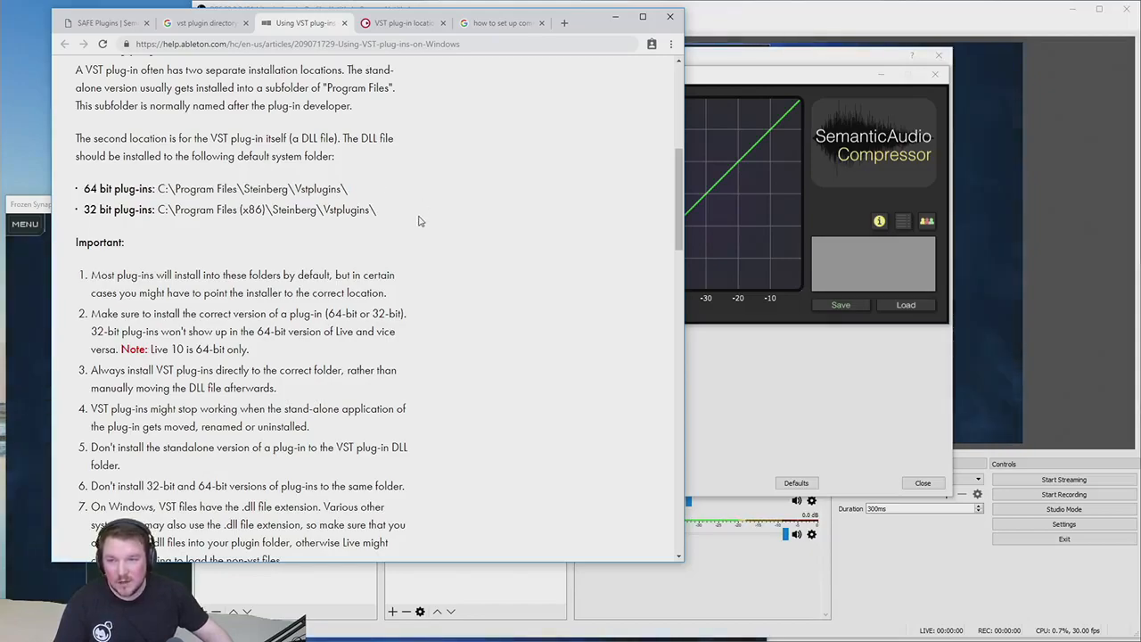
Close the Ableton article, look up the common VST2 folder paths in the Steinberg Support article, close that page and minimise the browser
{"action": "key", "text": "ctrl+w"}
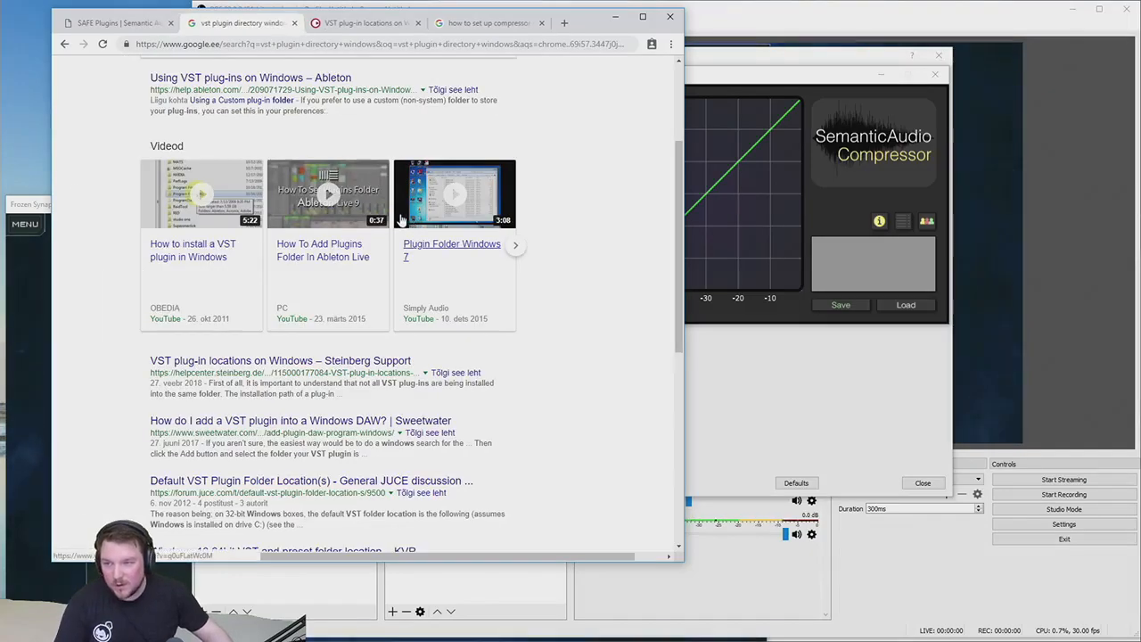
{"action": "left_click", "coordinate": [366, 24]}
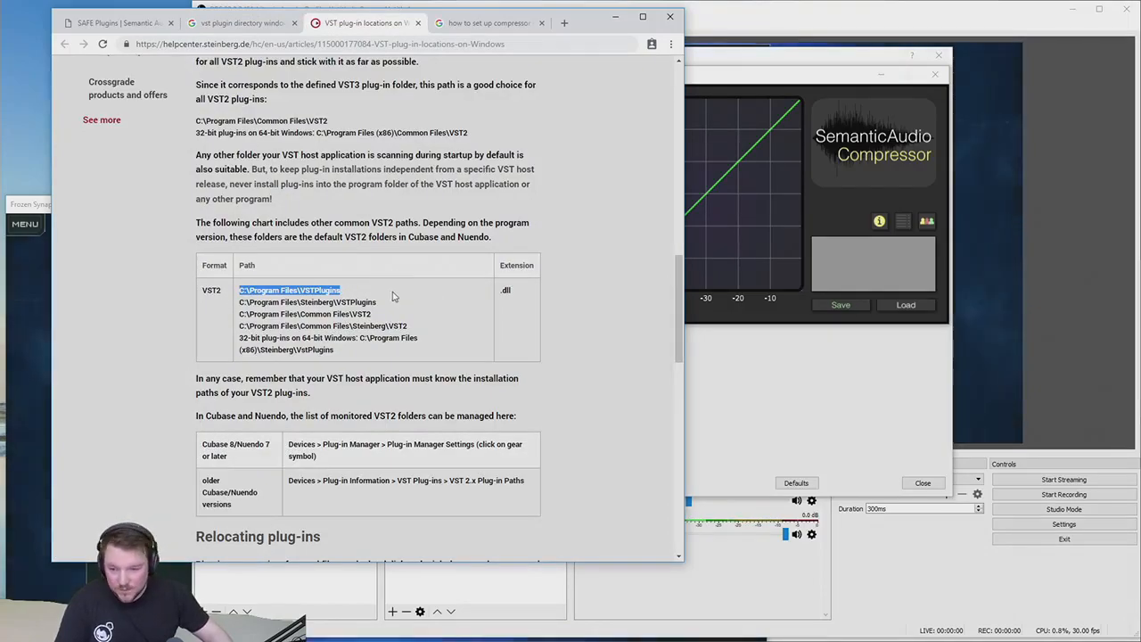
{"action": "left_click", "coordinate": [105, 24]}
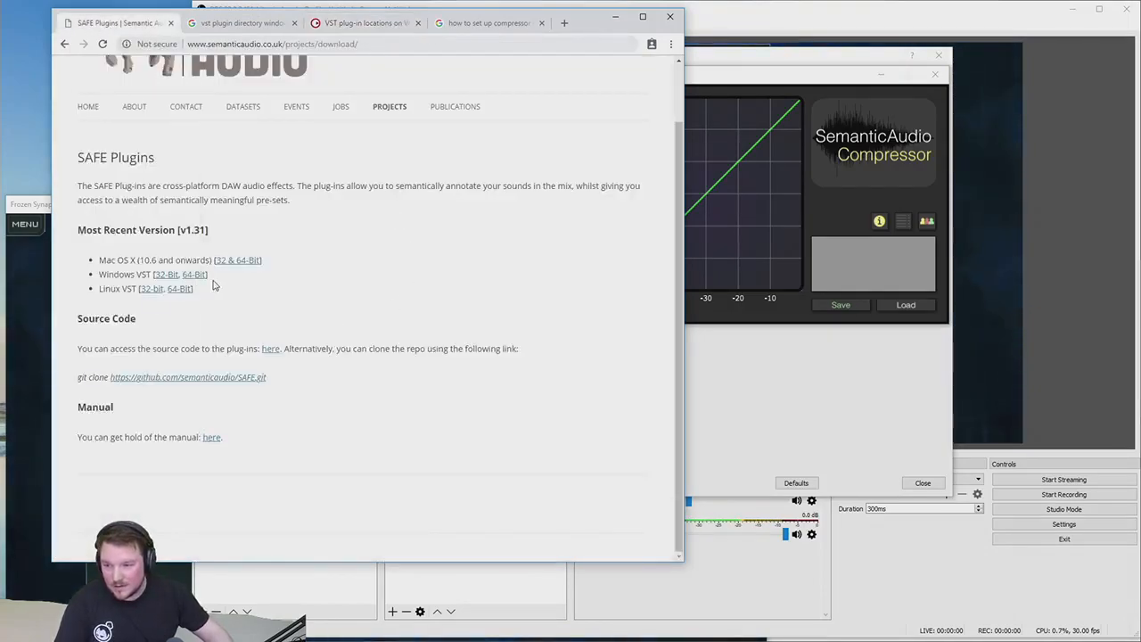
{"action": "key", "text": "ctrl+Tab"}
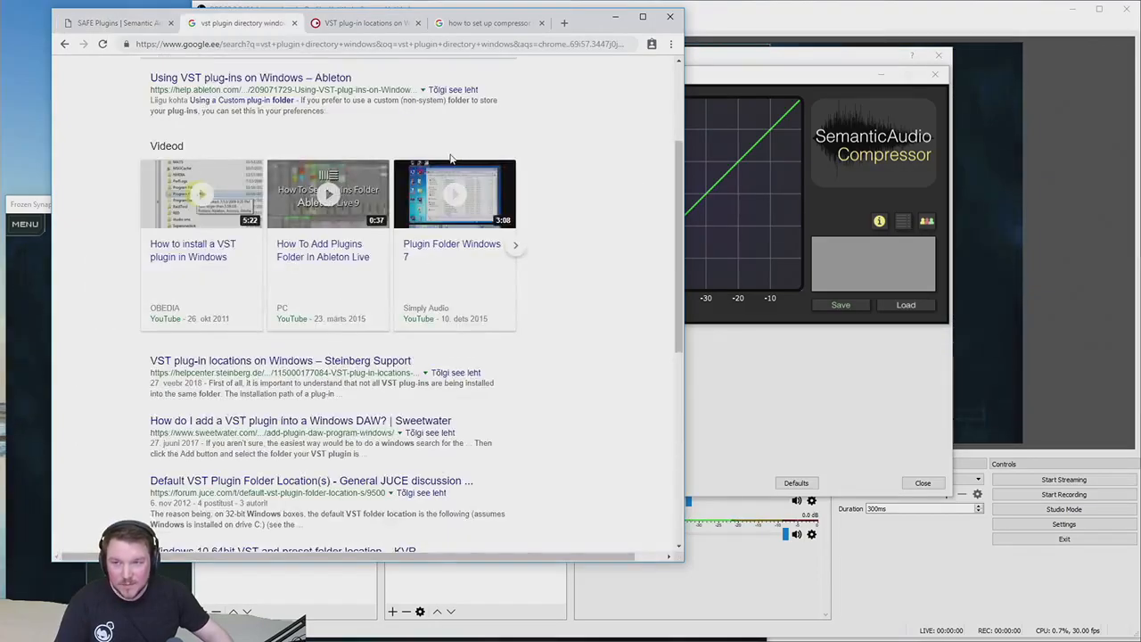
{"action": "key", "text": "ctrl+Tab"}
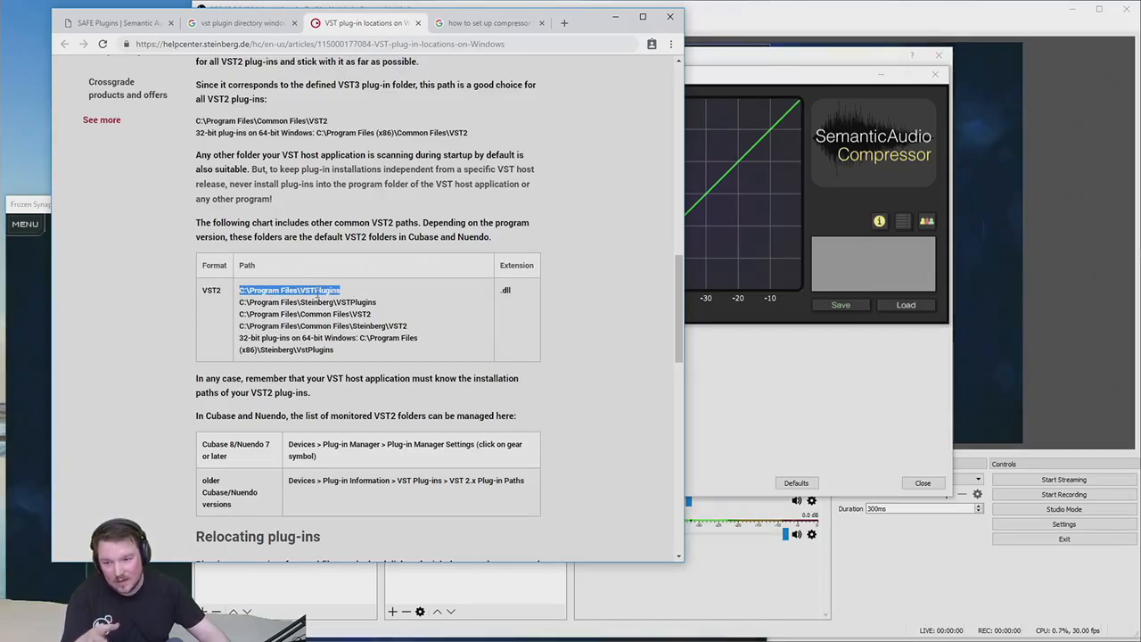
{"action": "double_click", "coordinate": [319, 291]}
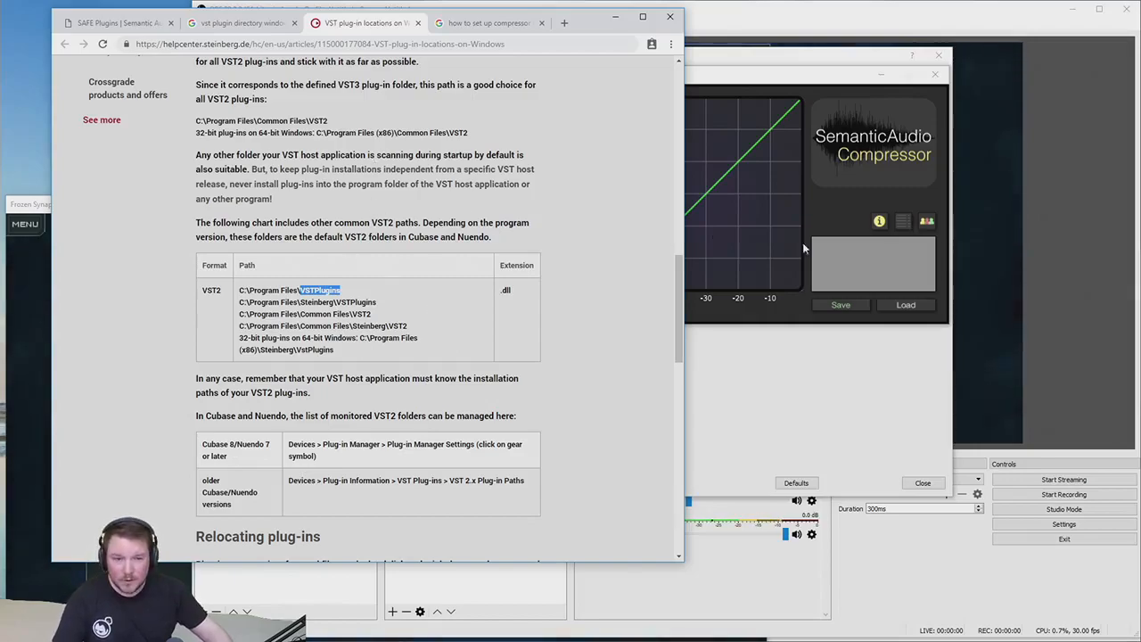
{"action": "left_click", "coordinate": [448, 145]}
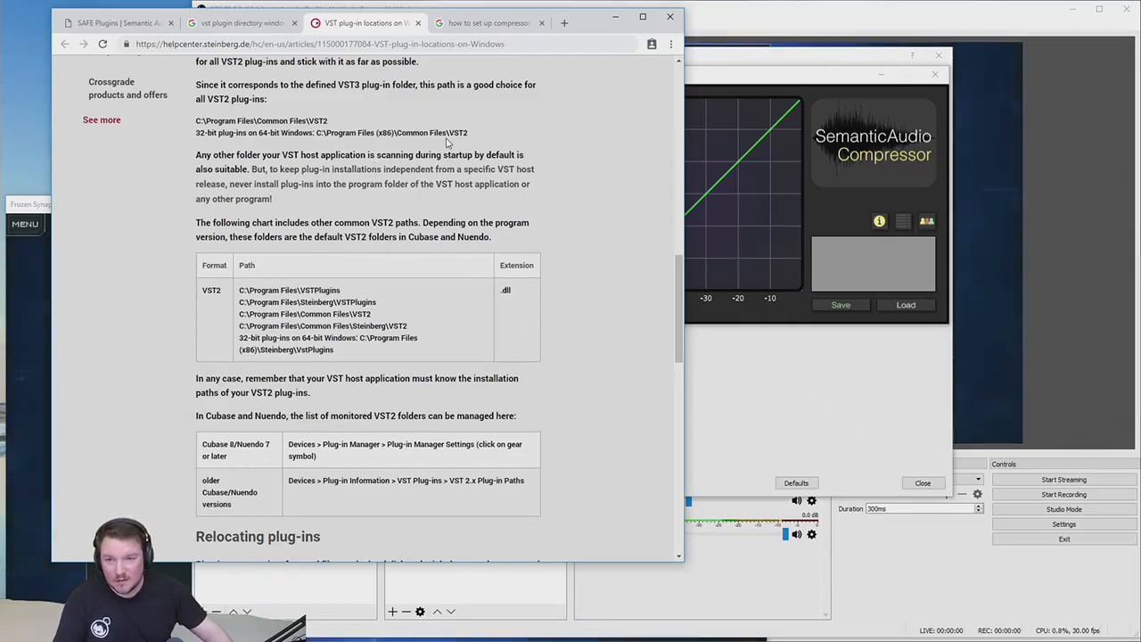
{"action": "key", "text": "ctrl+w"}
{"action": "left_click", "coordinate": [615, 16]}
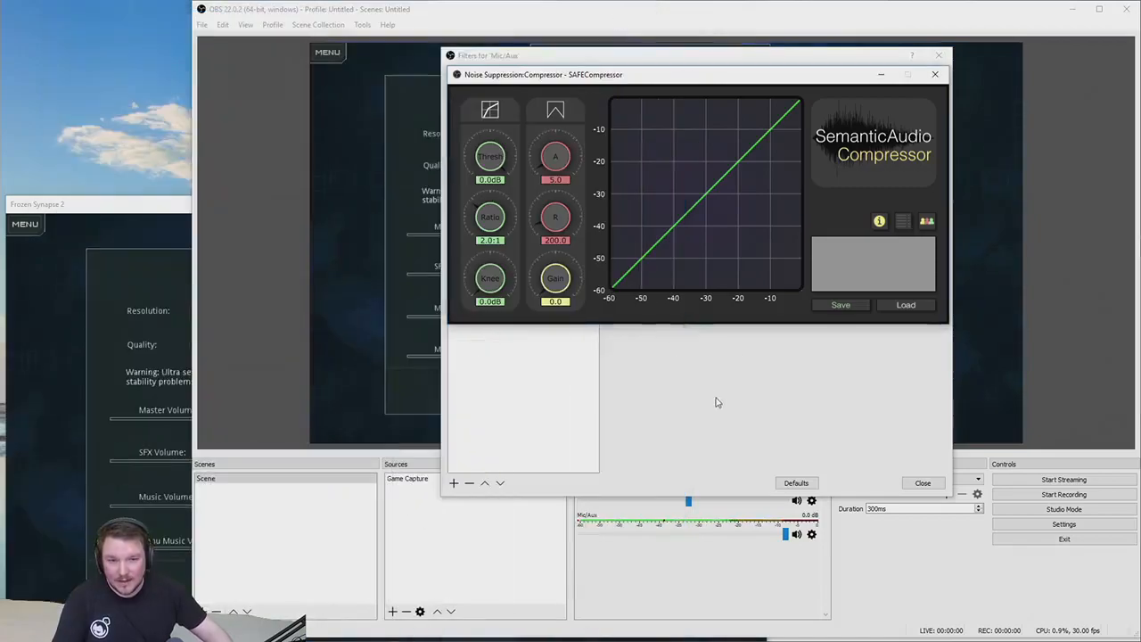
Reposition the SAFECompressor window and set the threshold to about -15.2 dB, the ratio to 4.0:1 and the release to about 494.5
{"action": "left_click_drag", "start_coordinate": [529, 75], "coordinate": [559, 253]}
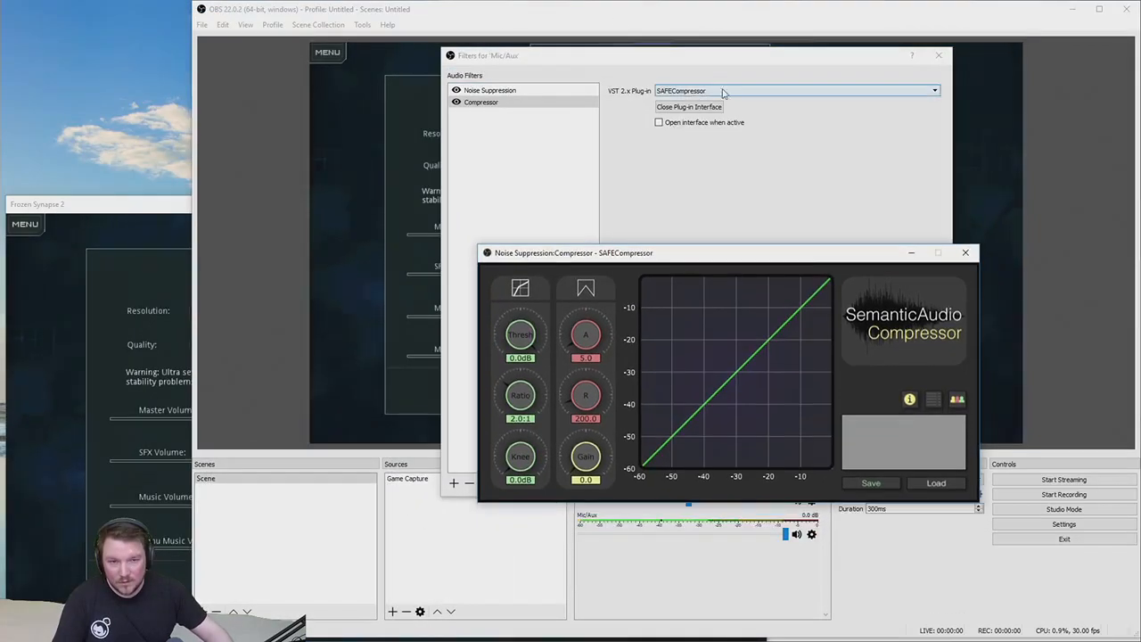
{"action": "left_click_drag", "start_coordinate": [683, 254], "coordinate": [649, 134]}
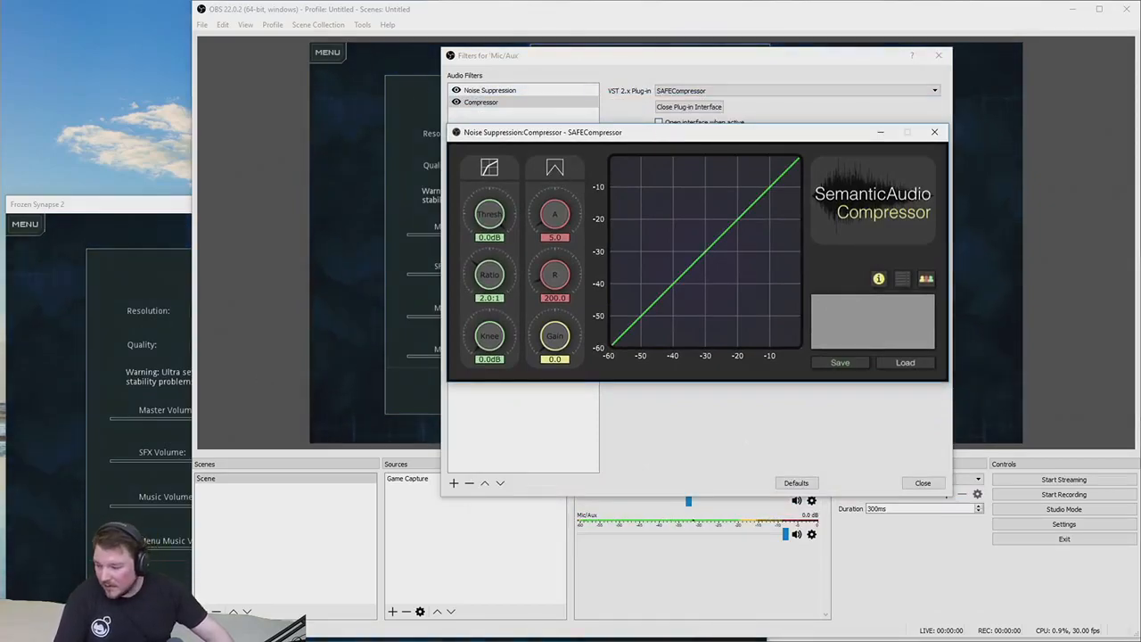
{"action": "left_click_drag", "start_coordinate": [494, 221], "coordinate": [495, 261]}
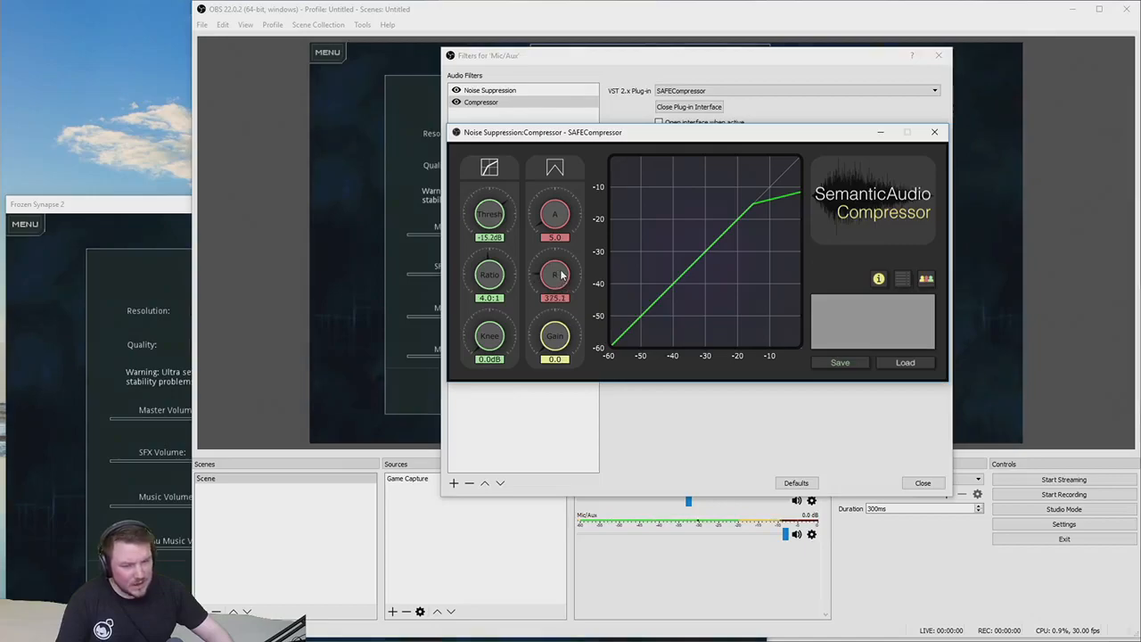
{"action": "left_click_drag", "start_coordinate": [560, 267], "coordinate": [551, 264]}
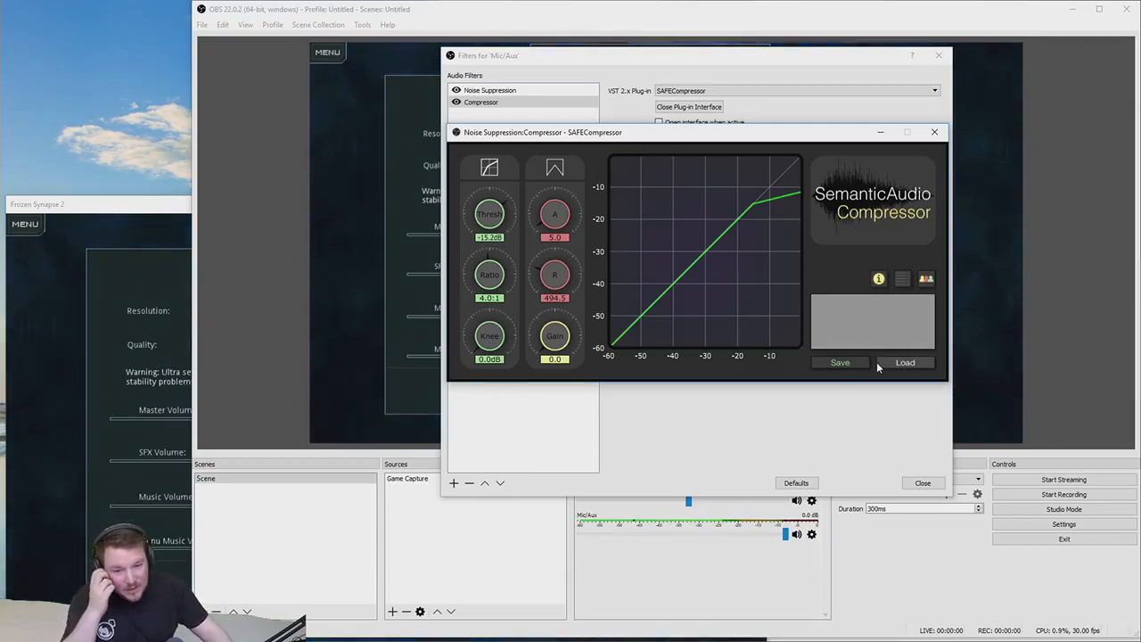
{"action": "mouse_move", "coordinate": [554, 350]}
{"action": "left_mouse_down"}
{"action": "mouse_move", "coordinate": [554, 259]}
{"action": "mouse_move", "coordinate": [545, 349]}
{"action": "left_mouse_up"}
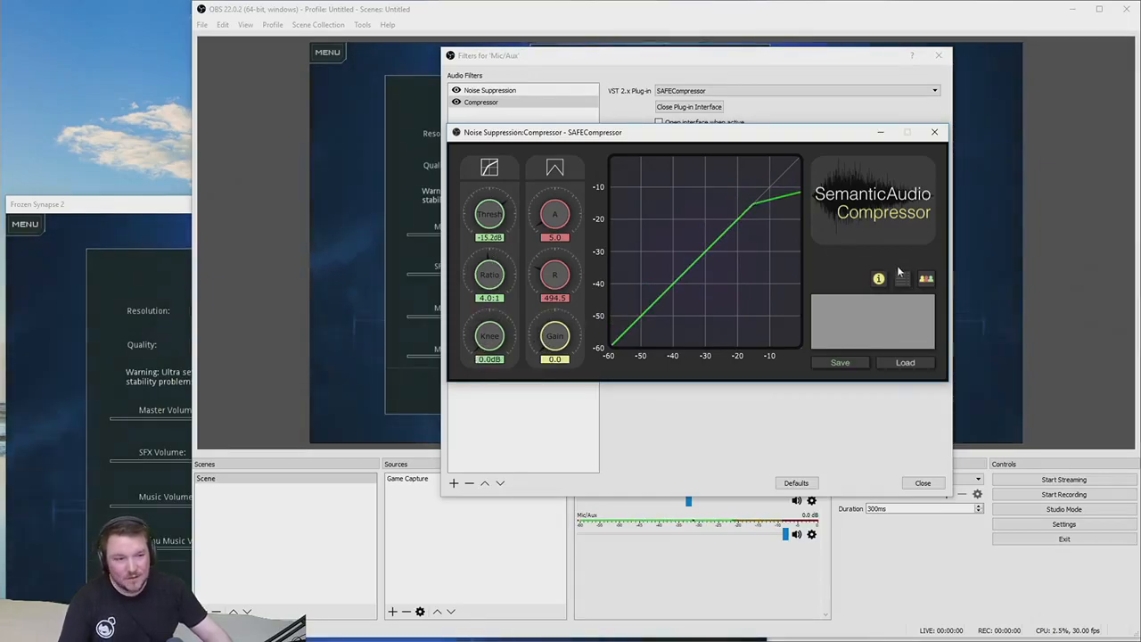
Browse the compressor's list of available descriptors to its end and close the list without loading one
{"action": "left_click", "coordinate": [902, 363]}
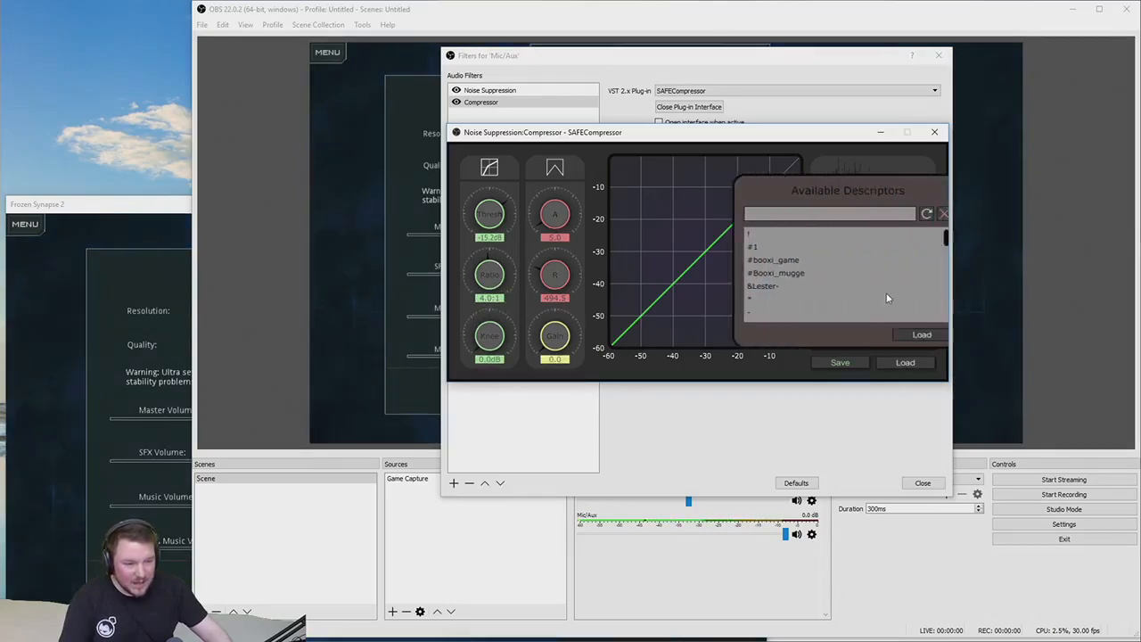
{"action": "left_click_drag", "start_coordinate": [797, 241], "coordinate": [786, 324]}
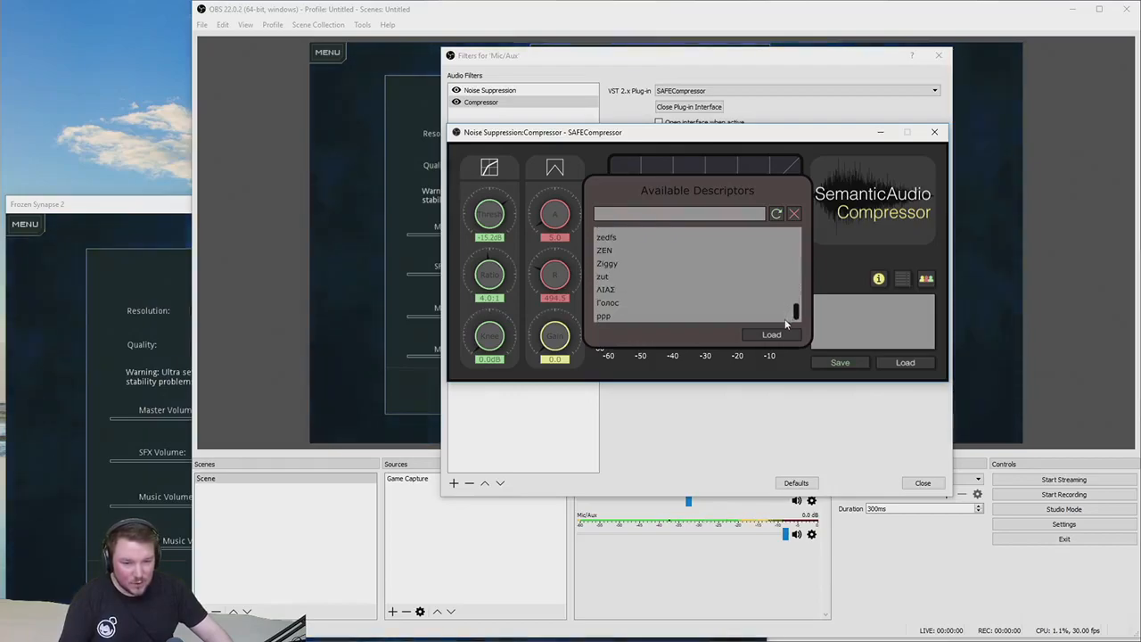
{"action": "left_click", "coordinate": [794, 213]}
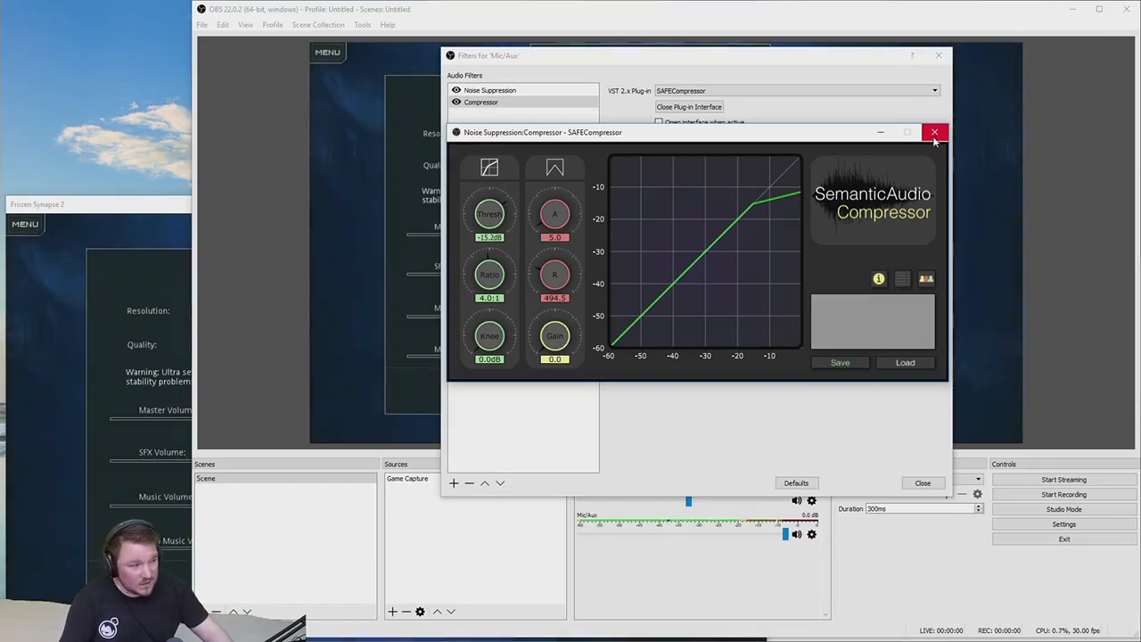
Close the SAFECompressor interface, reopen it to check its settings, and close it again
{"action": "left_click", "coordinate": [934, 134]}
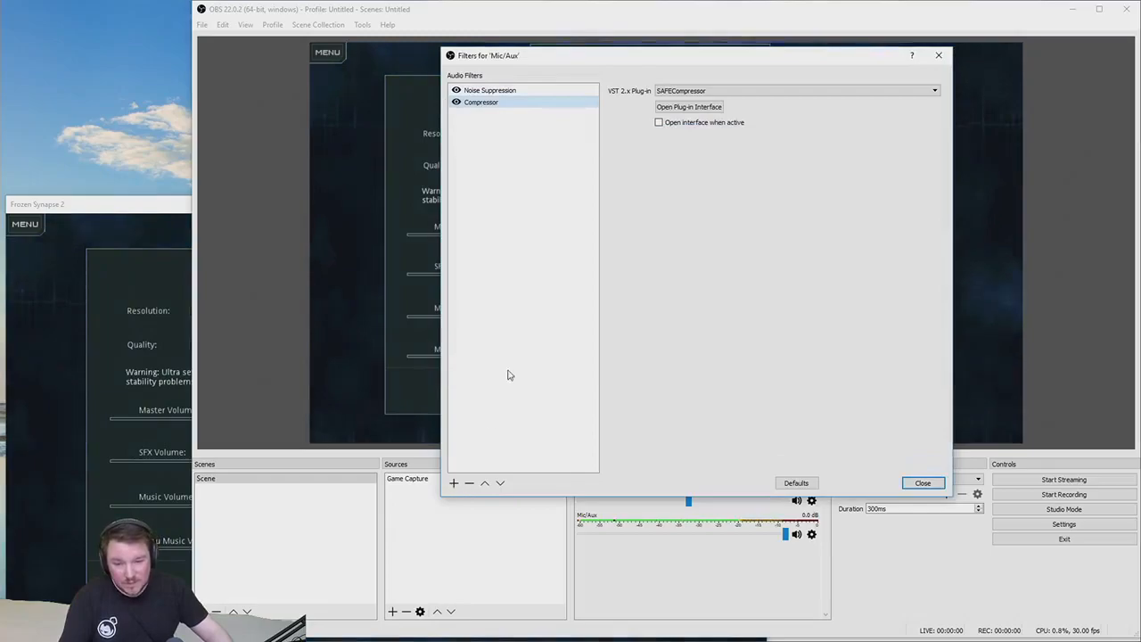
{"action": "left_click", "coordinate": [689, 107]}
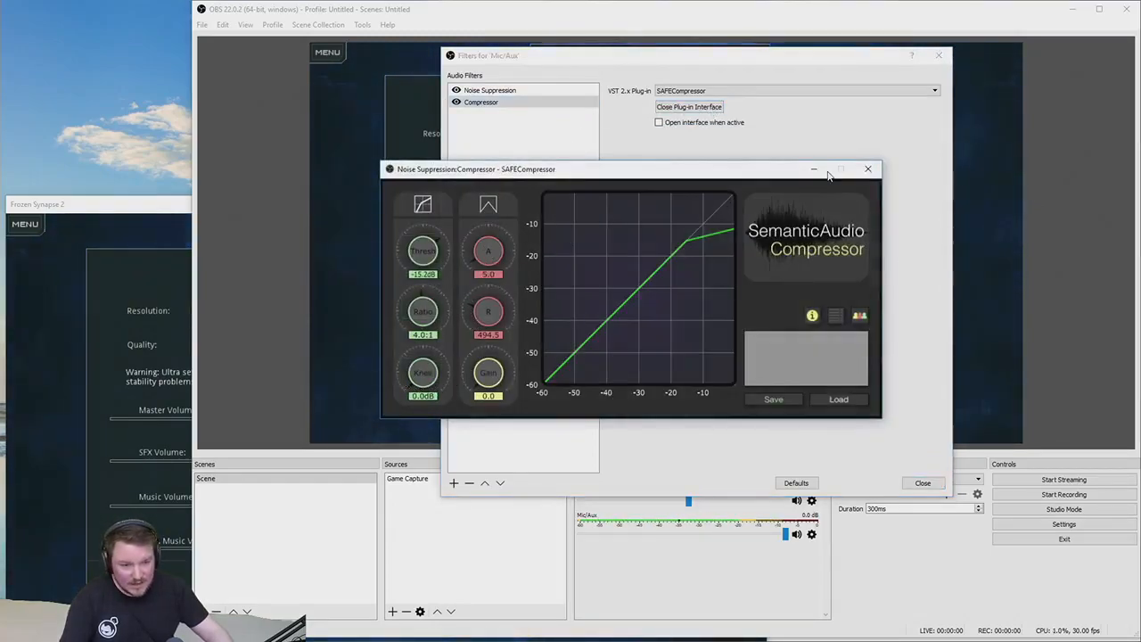
{"action": "left_click", "coordinate": [867, 168]}
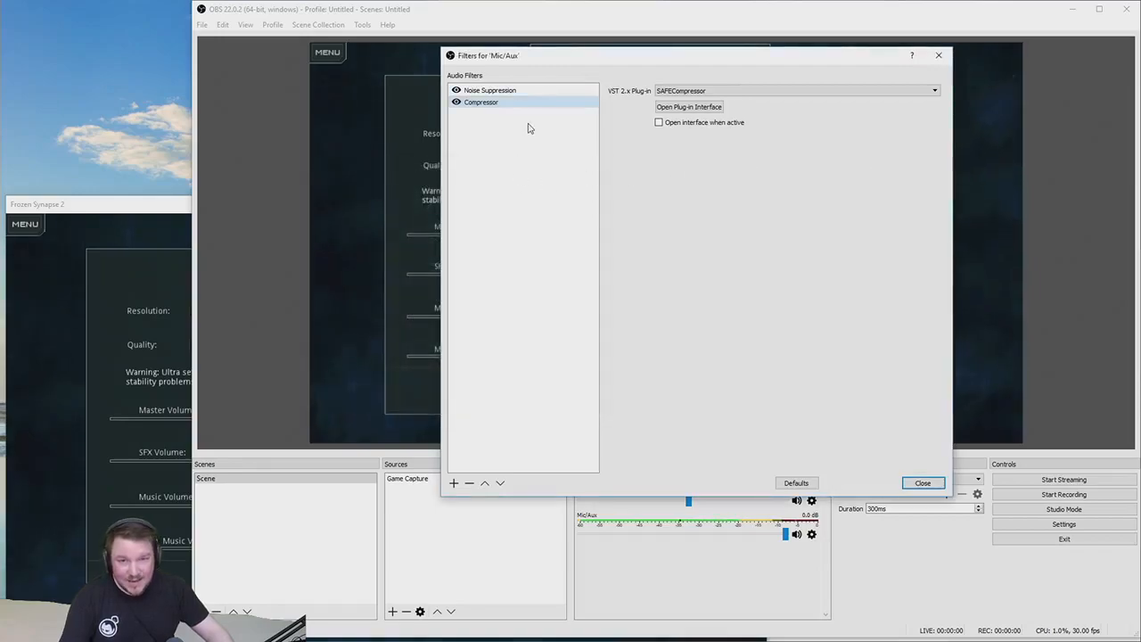
Add a Gain filter with its default name to the Mic/Aux audio filters
{"action": "left_click", "coordinate": [454, 484]}
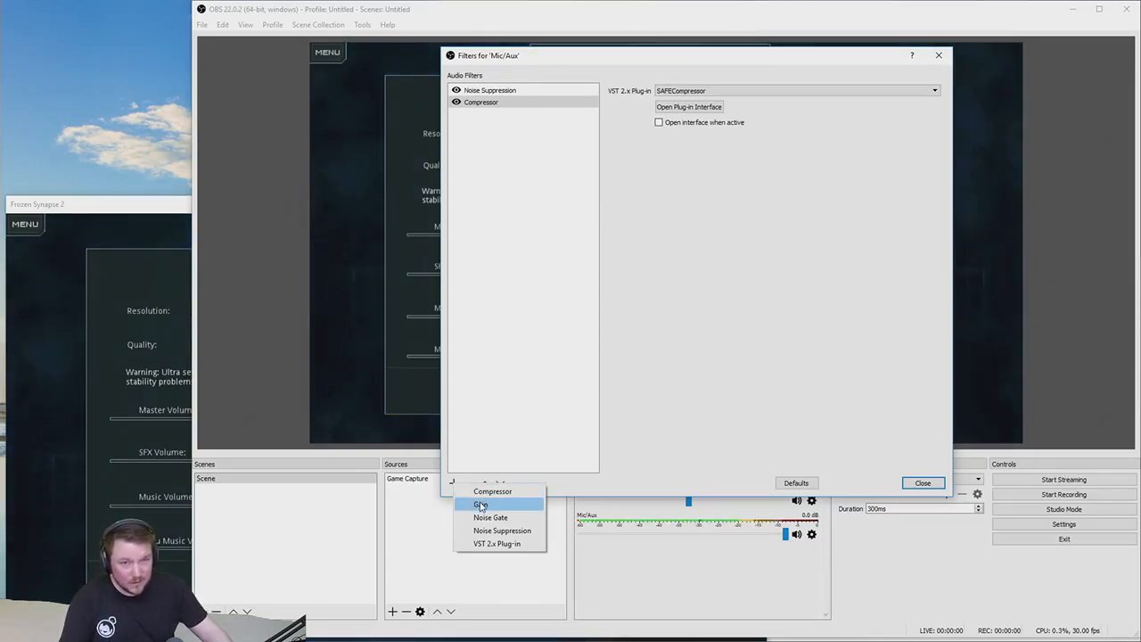
{"action": "left_click", "coordinate": [480, 505]}
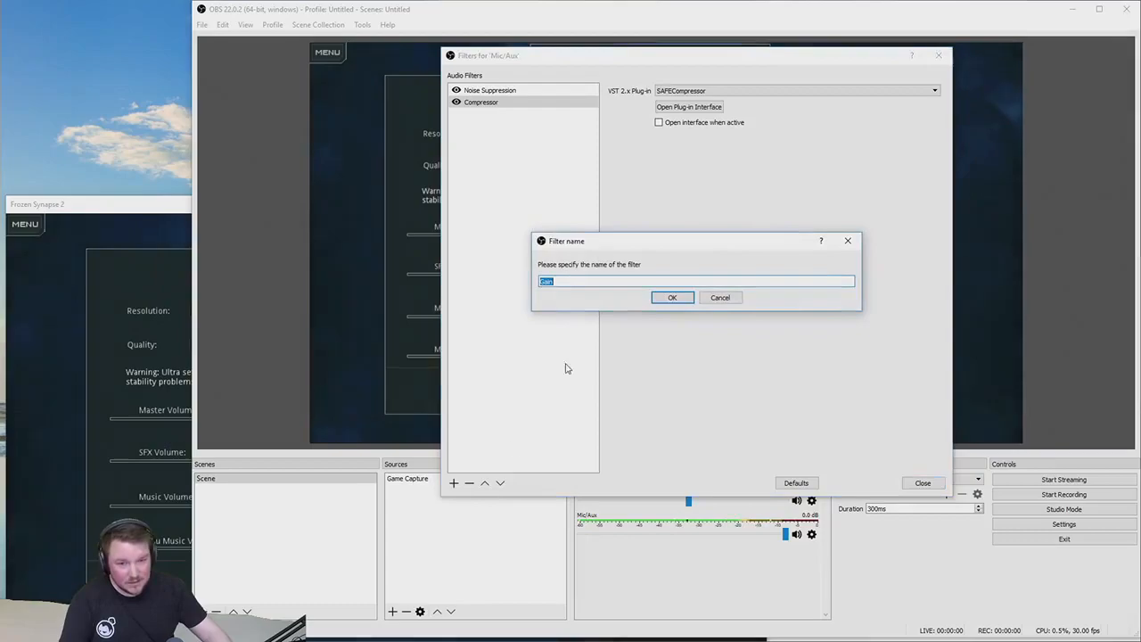
{"action": "left_click", "coordinate": [668, 297]}
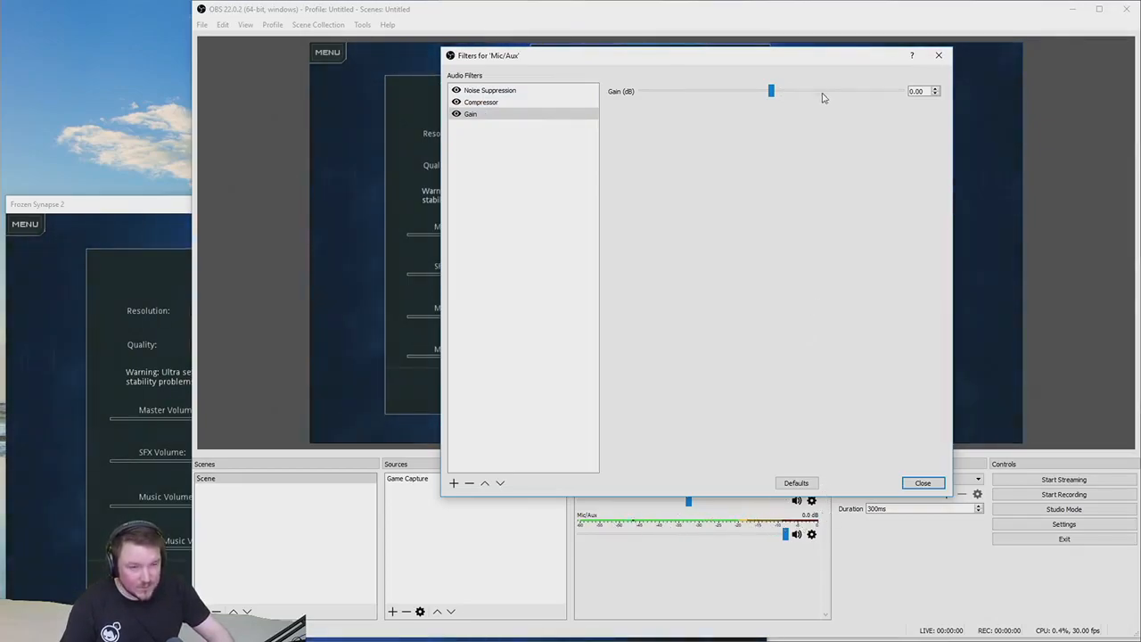
Set the Gain filter to about 4.70 dB after trying higher levels, and close the Mic/Aux filters dialog
{"action": "left_click_drag", "start_coordinate": [780, 93], "coordinate": [844, 92]}
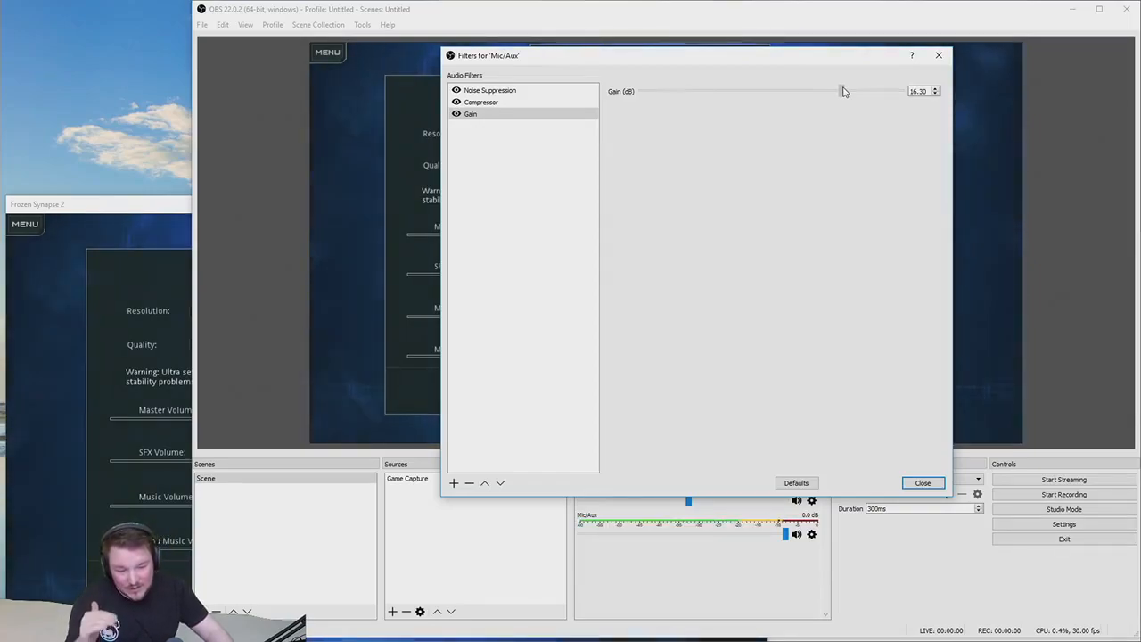
{"action": "left_click_drag", "start_coordinate": [844, 90], "coordinate": [814, 93]}
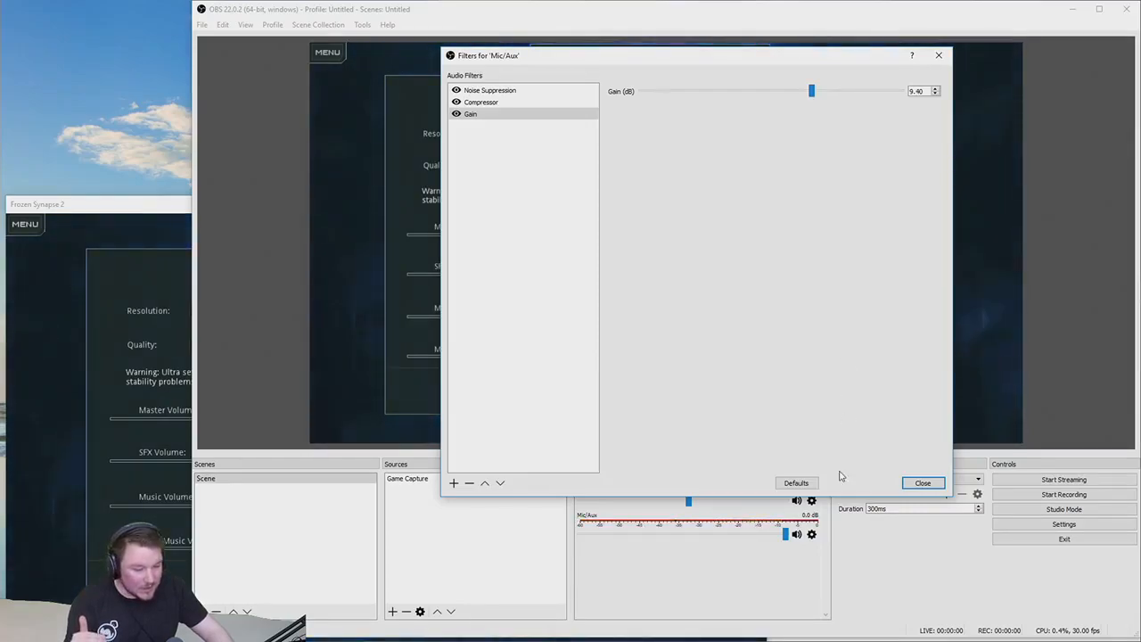
{"action": "left_click_drag", "start_coordinate": [812, 92], "coordinate": [791, 103]}
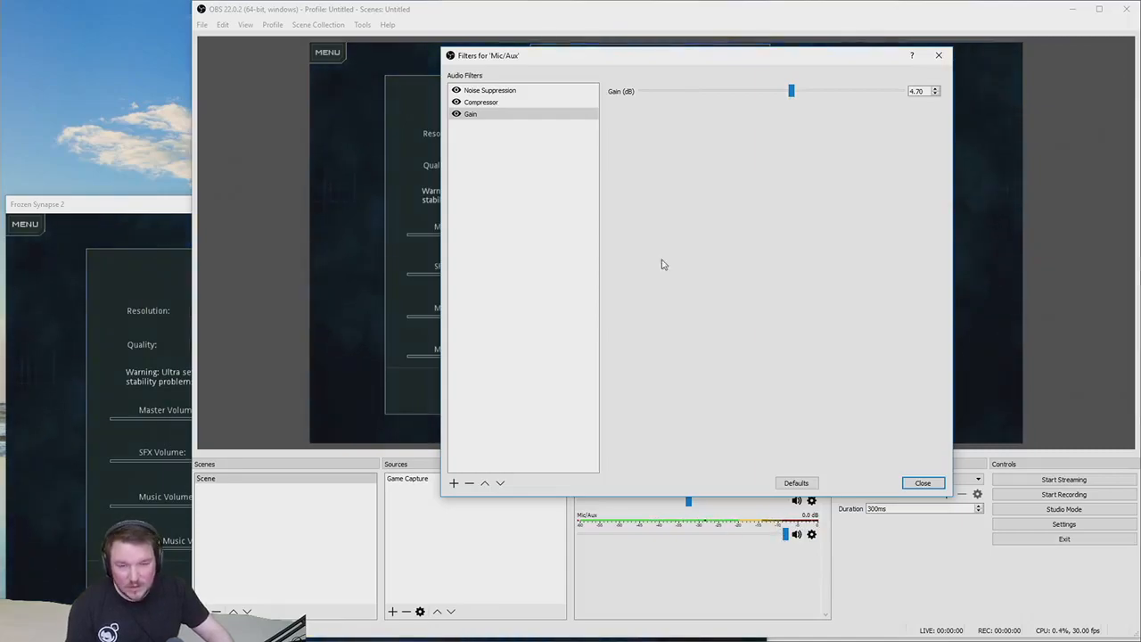
{"action": "left_click", "coordinate": [512, 102]}
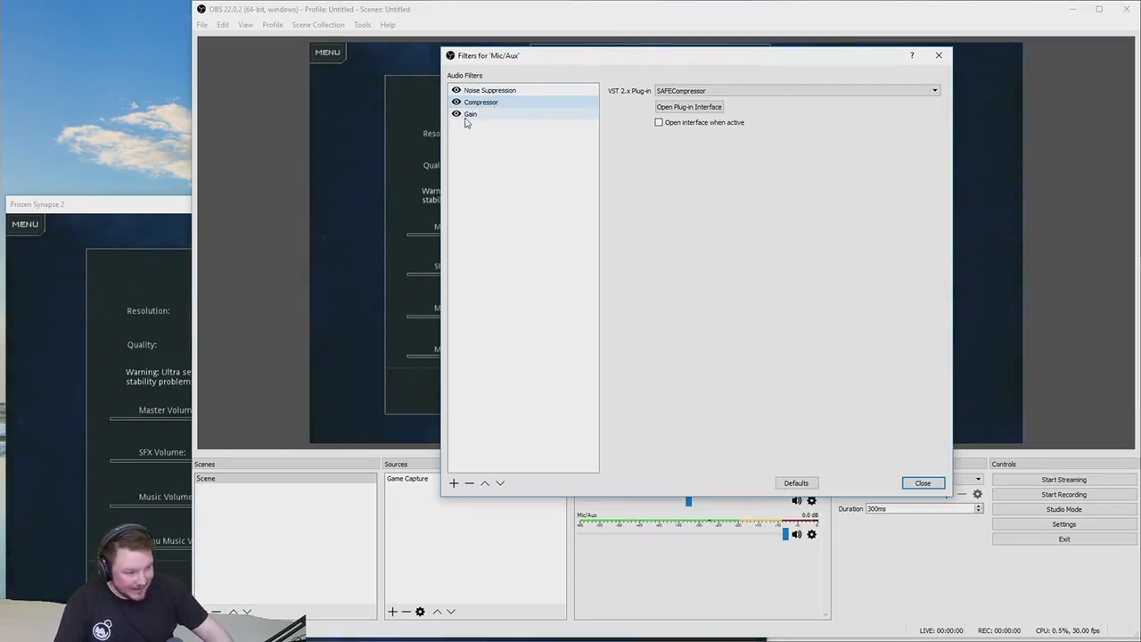
{"action": "left_click", "coordinate": [924, 482]}
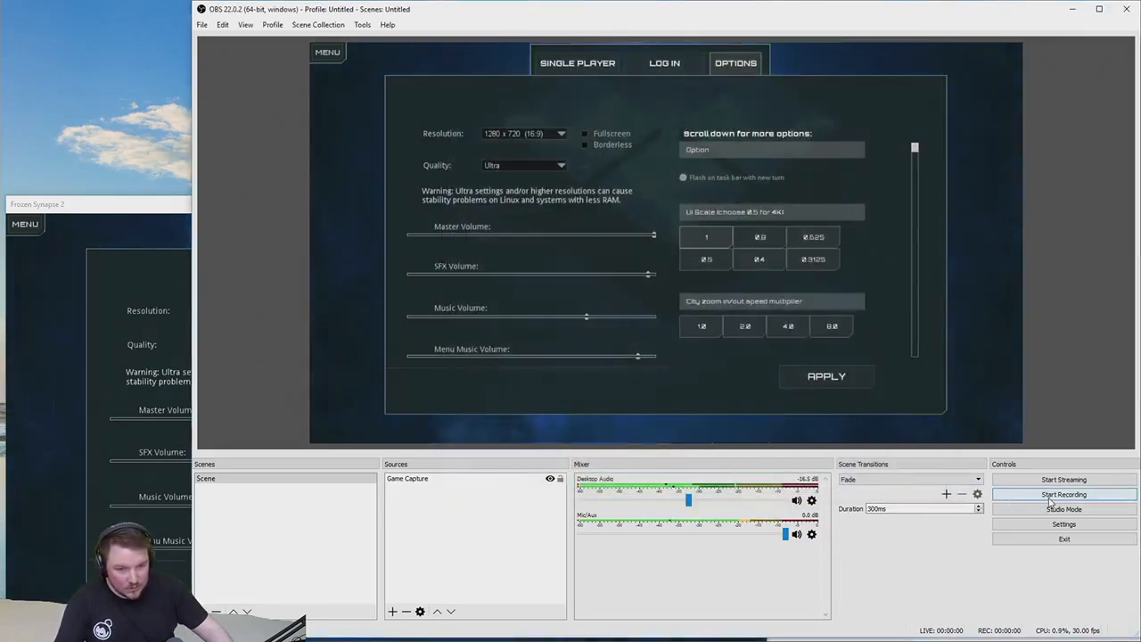
Record a test clip of about five seconds, play it back from the desktop and close the media player
{"action": "left_click", "coordinate": [1050, 498]}
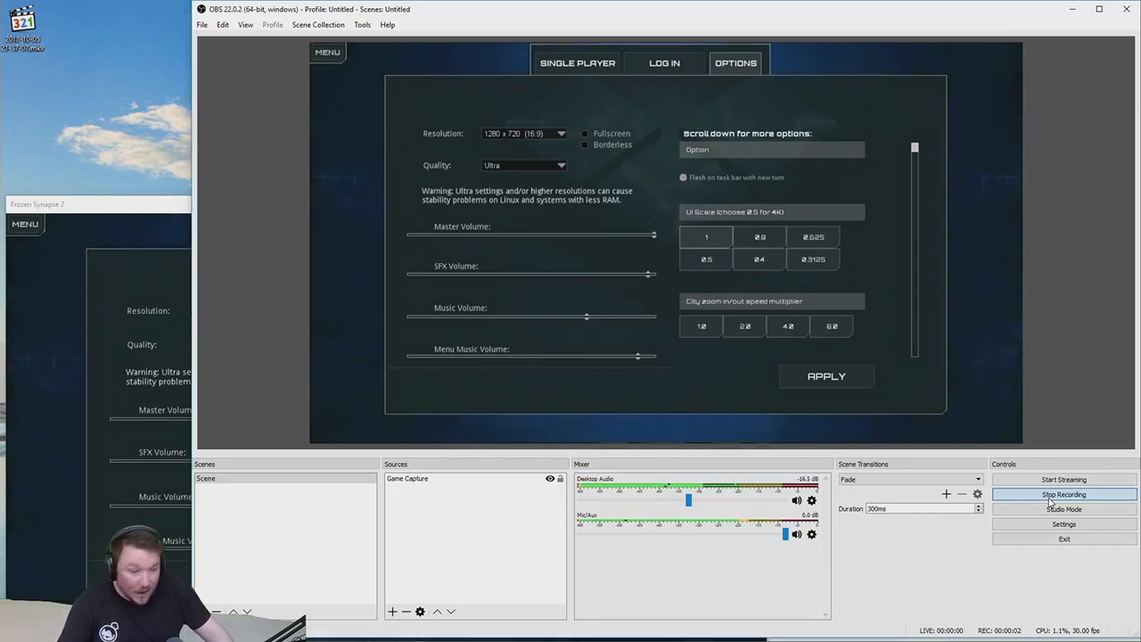
{"action": "left_click", "coordinate": [1050, 497]}
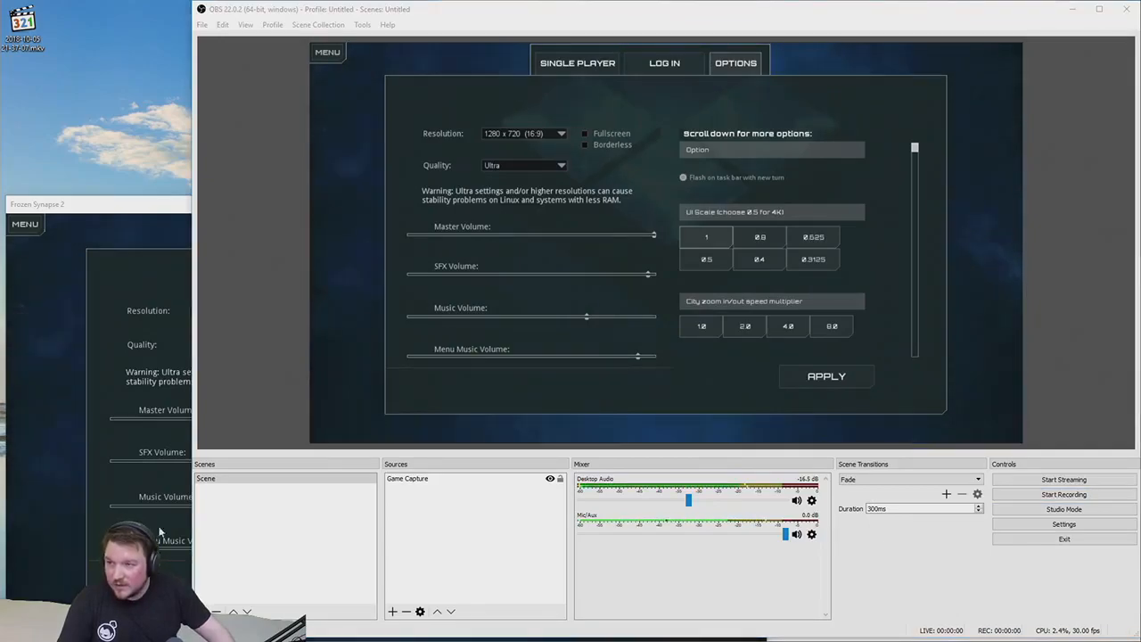
{"action": "double_click", "coordinate": [24, 25]}
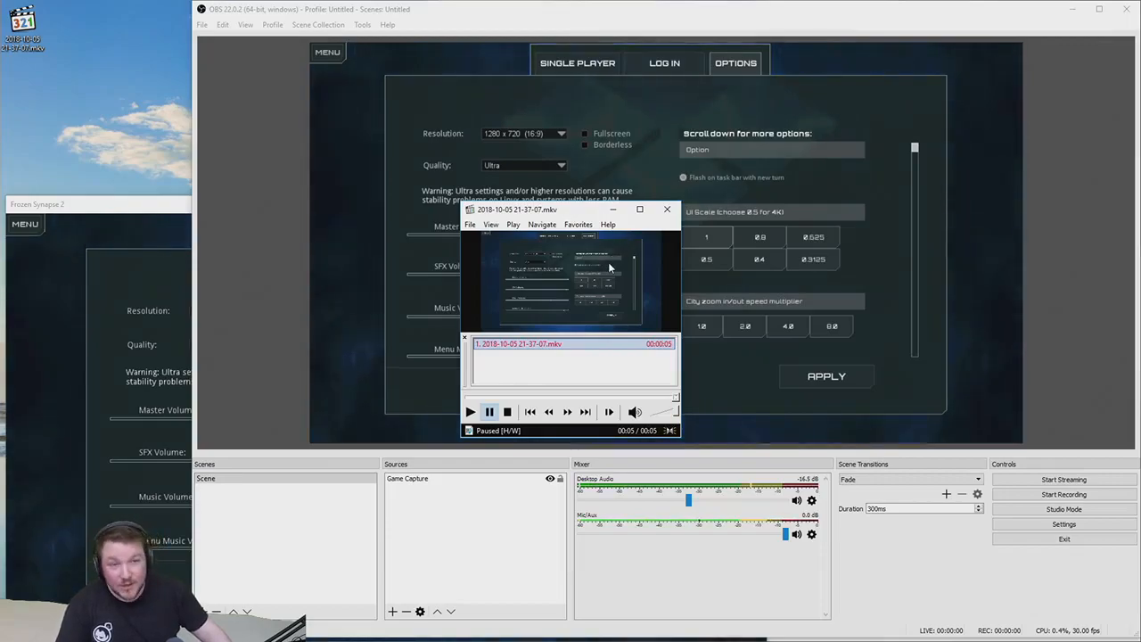
{"action": "left_click", "coordinate": [579, 299]}
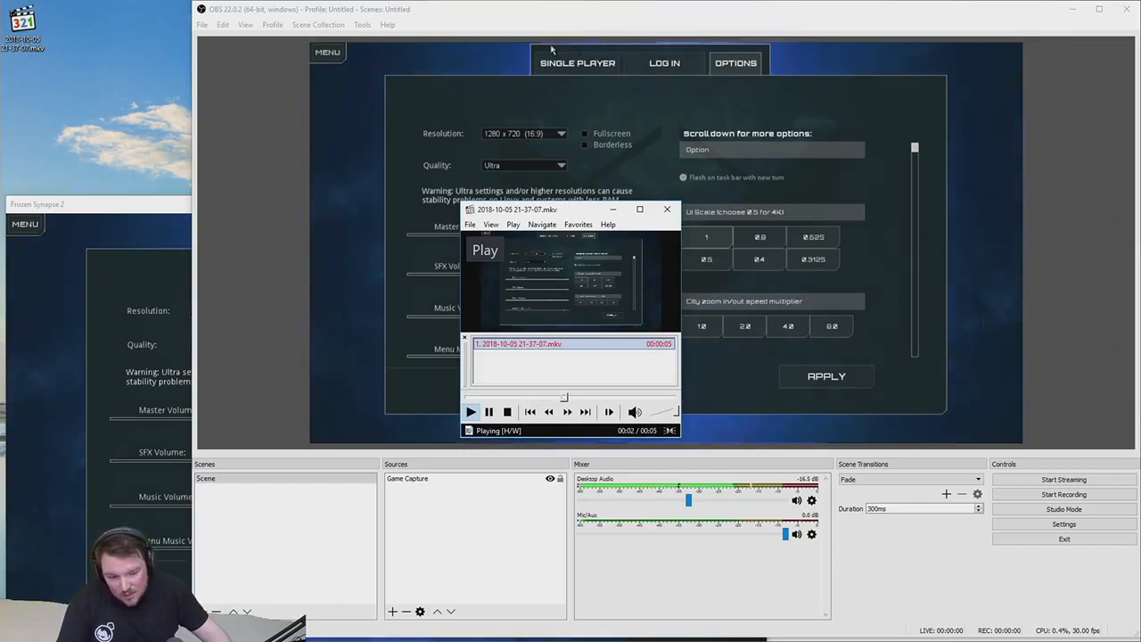
{"action": "left_click", "coordinate": [577, 297]}
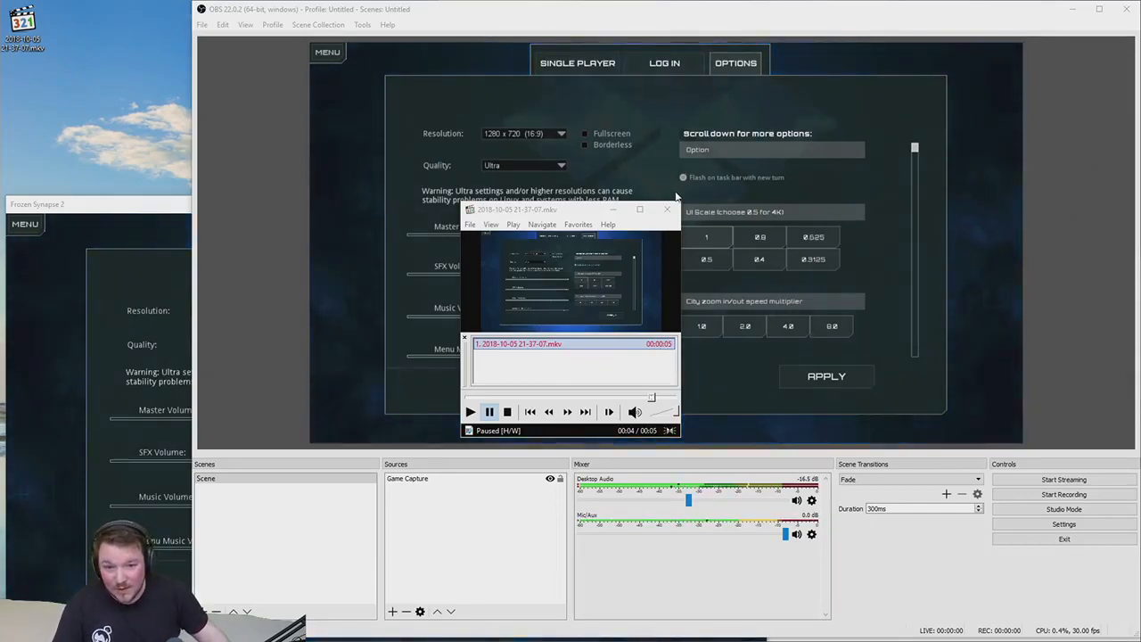
{"action": "left_click", "coordinate": [666, 211]}
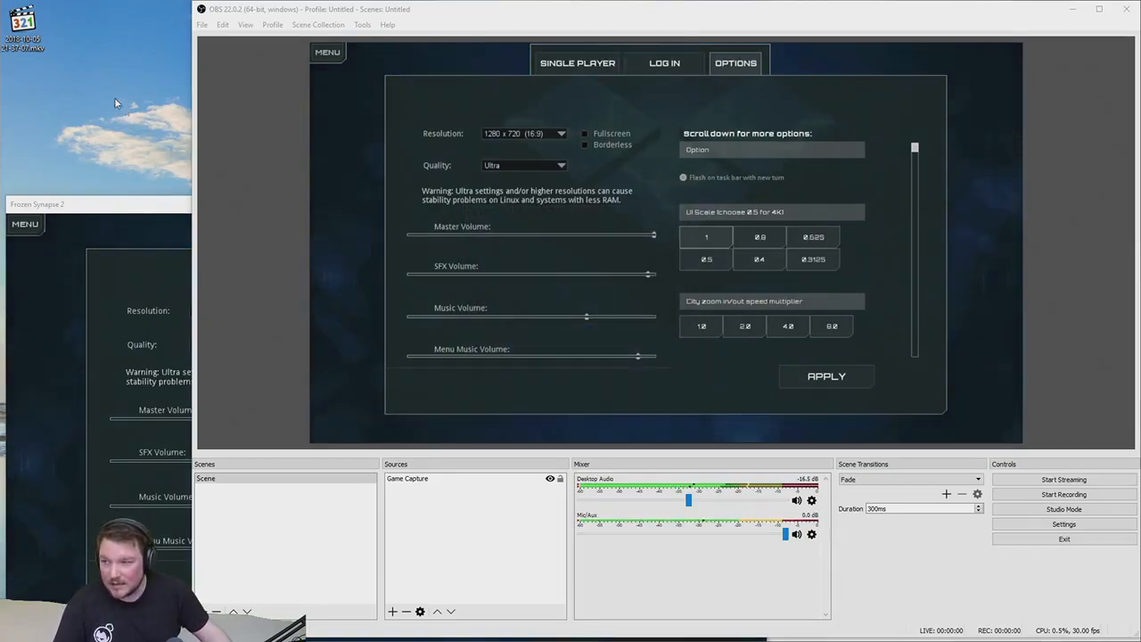
{"action": "left_click", "coordinate": [21, 19]}
{"action": "key", "text": "shift+Delete"}
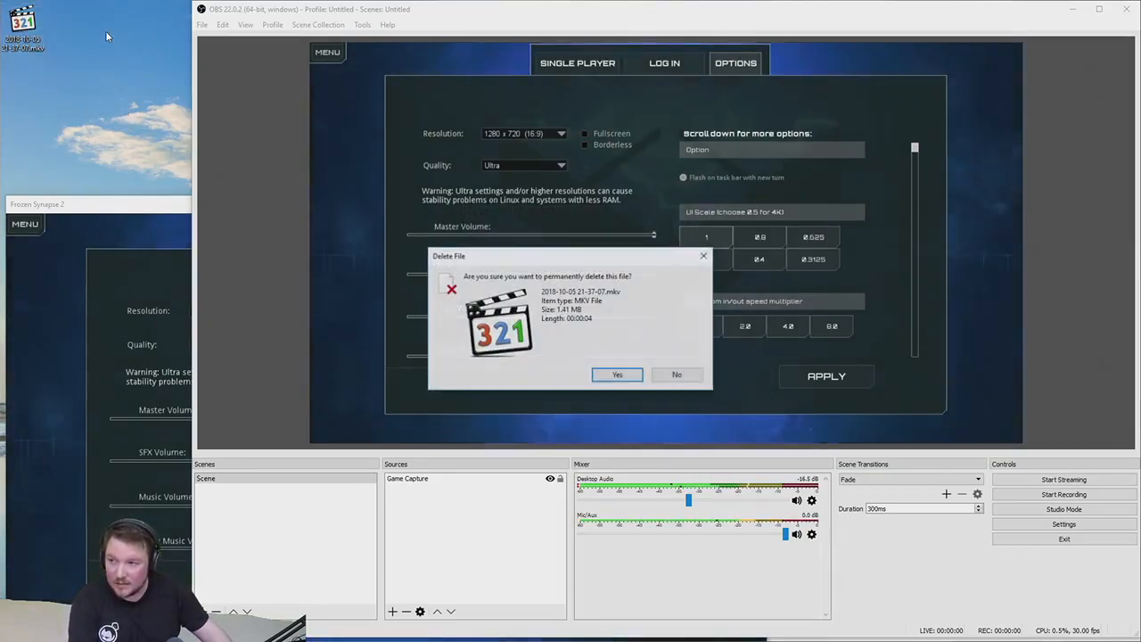
{"action": "key", "text": "Return"}
Open the Advanced Audio Properties from the audio mixer, look them over and close the dialog
{"action": "right_click", "coordinate": [661, 595]}
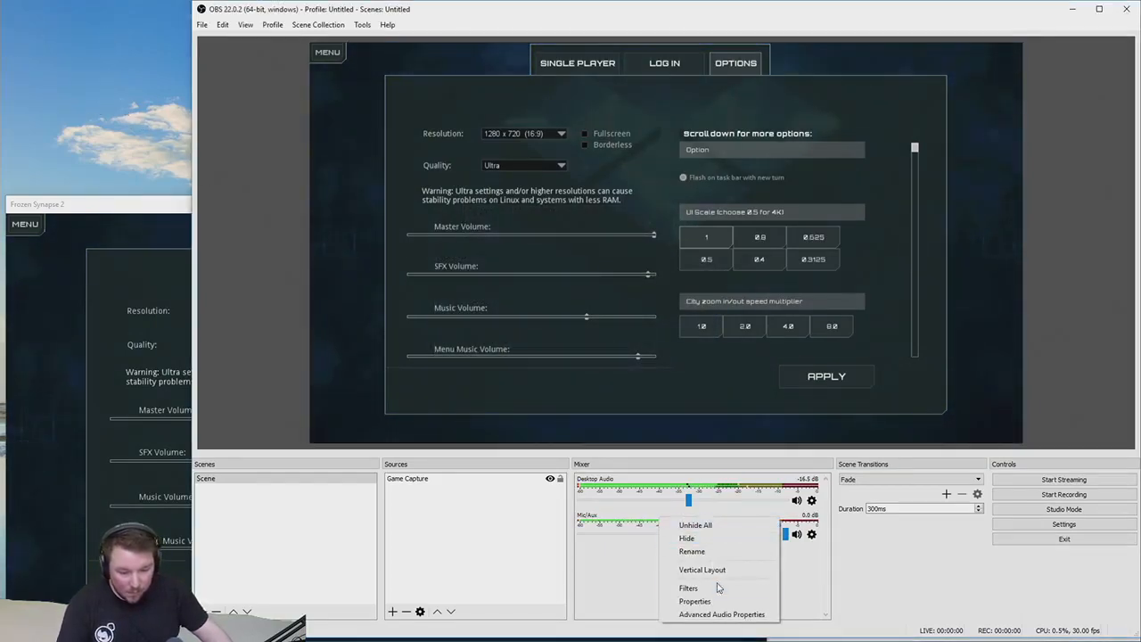
{"action": "left_click", "coordinate": [729, 613]}
{"action": "left_click", "coordinate": [780, 258]}
{"action": "left_click", "coordinate": [927, 218]}
{"action": "left_click", "coordinate": [948, 216]}
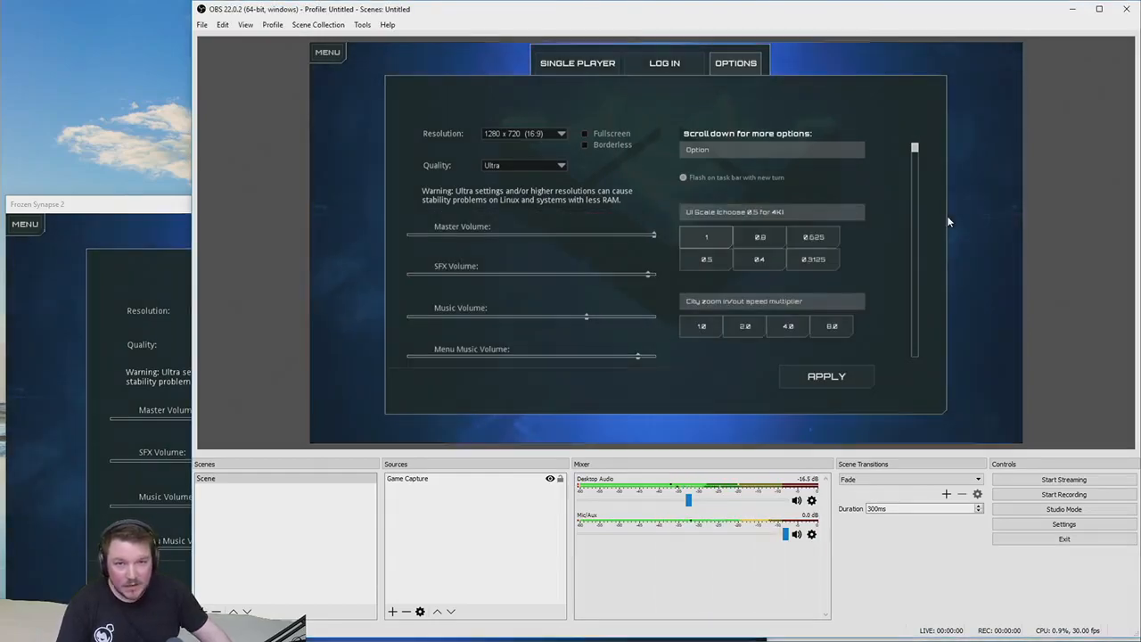